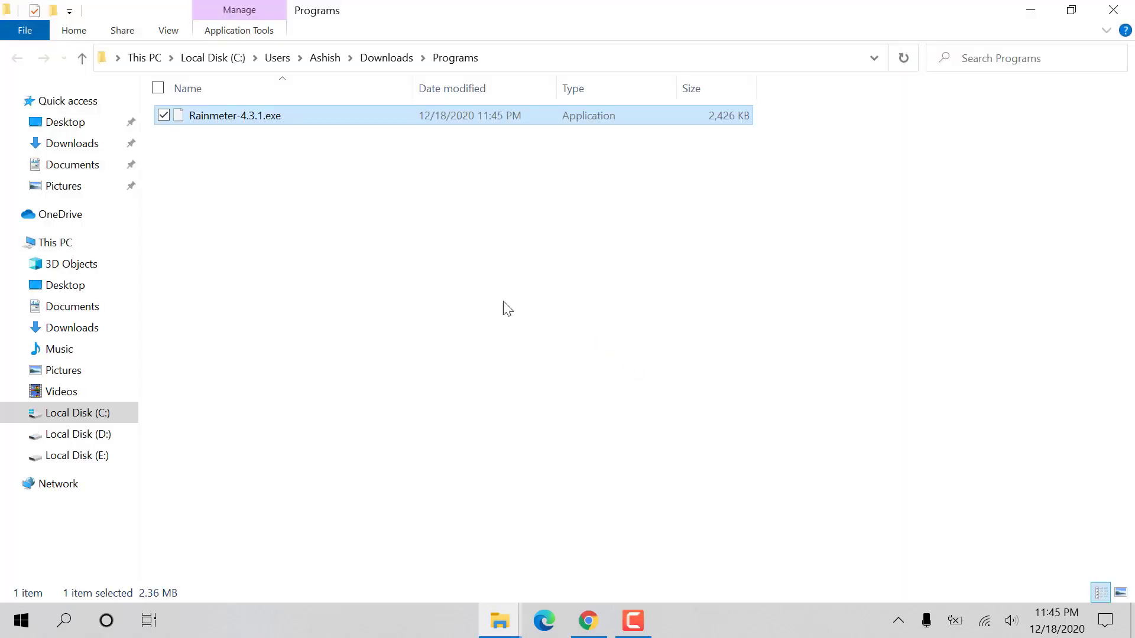
Run the Rainmeter-4.3.1.exe installer as administrator in English and minimize the Programs folder window
{"action": "left_click", "coordinate": [214, 117]}
{"action": "right_click", "coordinate": [213, 116]}
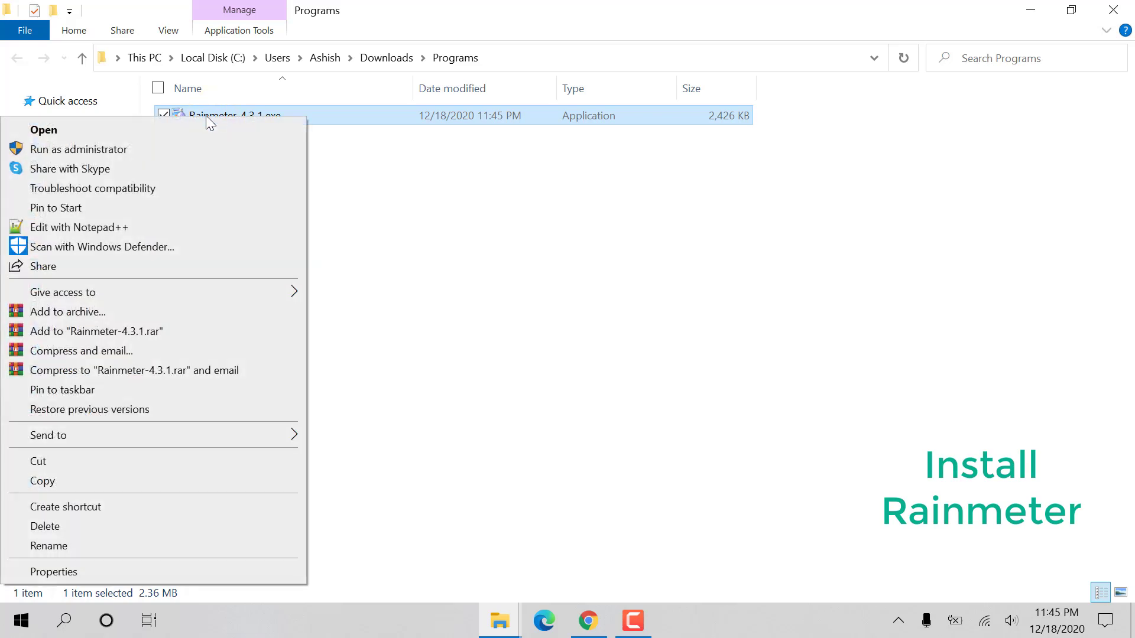
{"action": "left_click", "coordinate": [133, 152]}
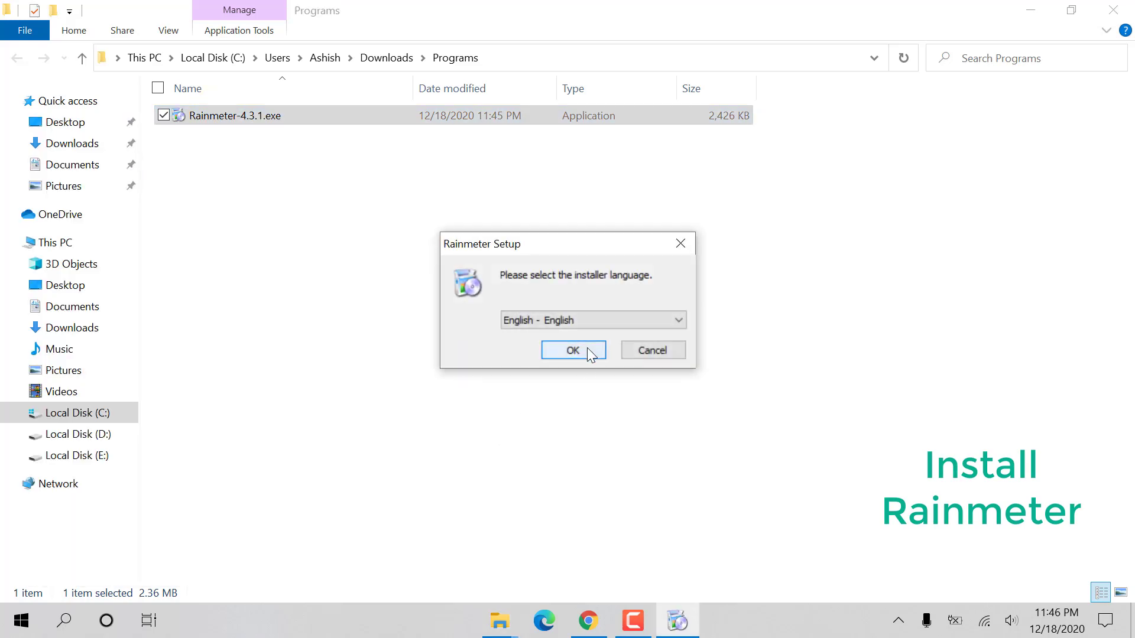
{"action": "left_click", "coordinate": [591, 351]}
{"action": "left_click", "coordinate": [1025, 12]}
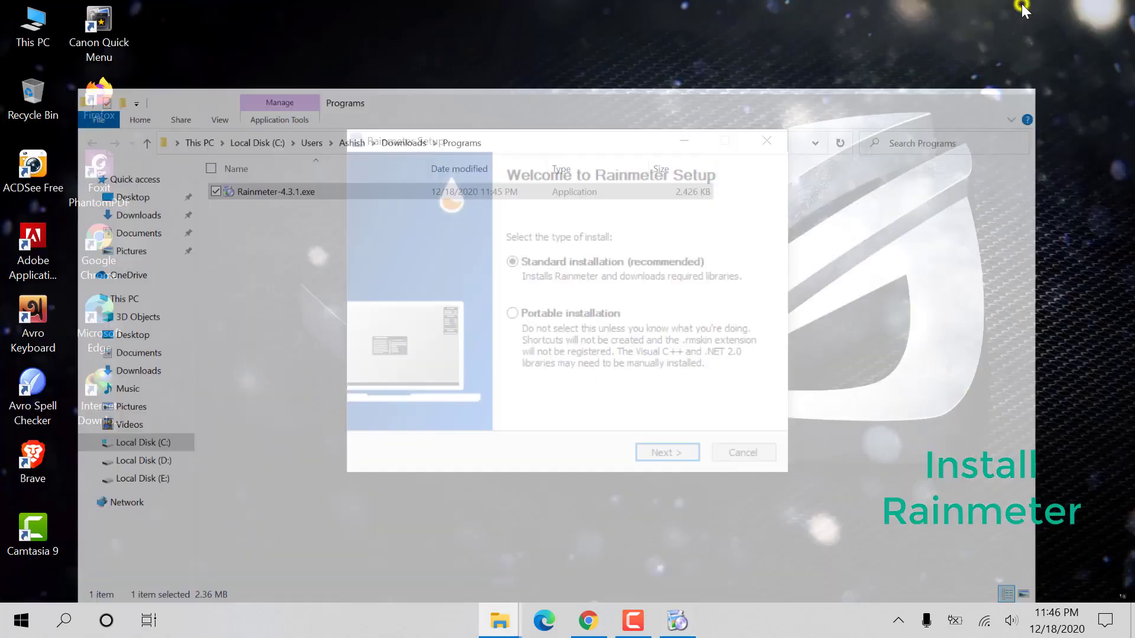
Install Rainmeter with the standard installation and finish setup with Run Rainmeter enabled
{"action": "left_click", "coordinate": [668, 453]}
{"action": "left_click", "coordinate": [670, 454]}
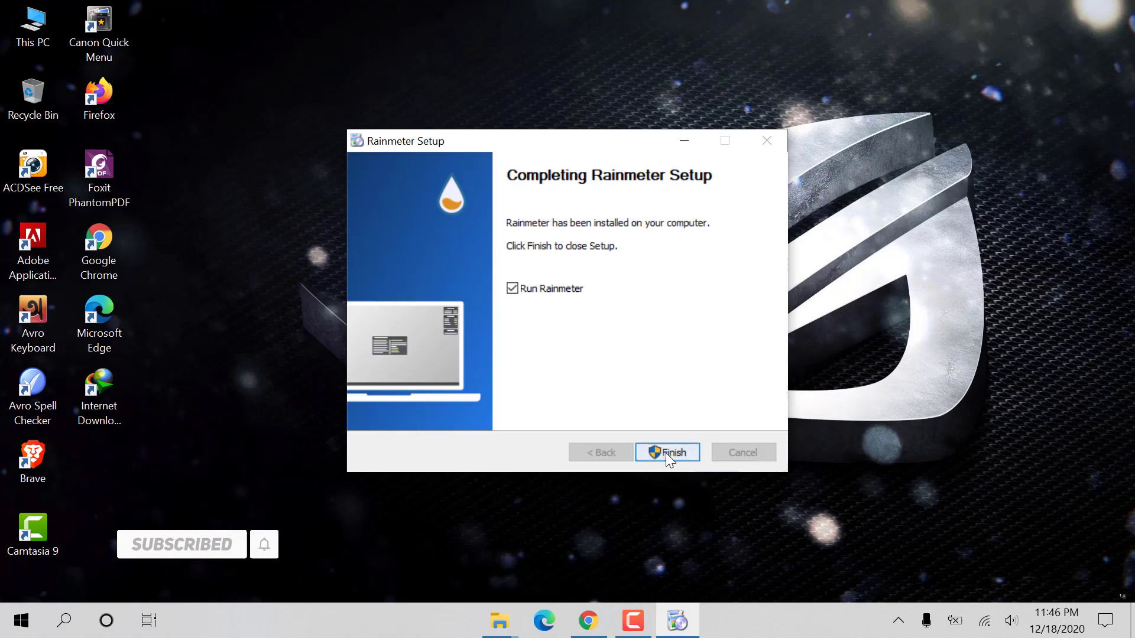
{"action": "left_click", "coordinate": [665, 453]}
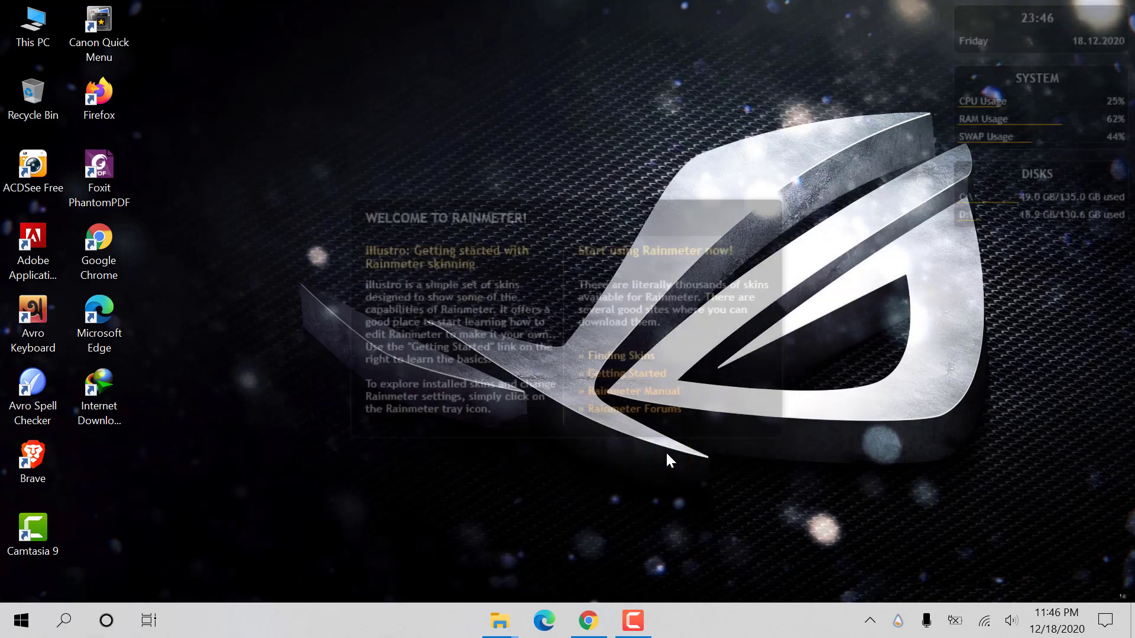
Unload the default illustro skins from the desktop: Welcome, Clock, System and Disks
{"action": "left_click", "coordinate": [717, 411]}
{"action": "right_click", "coordinate": [717, 414]}
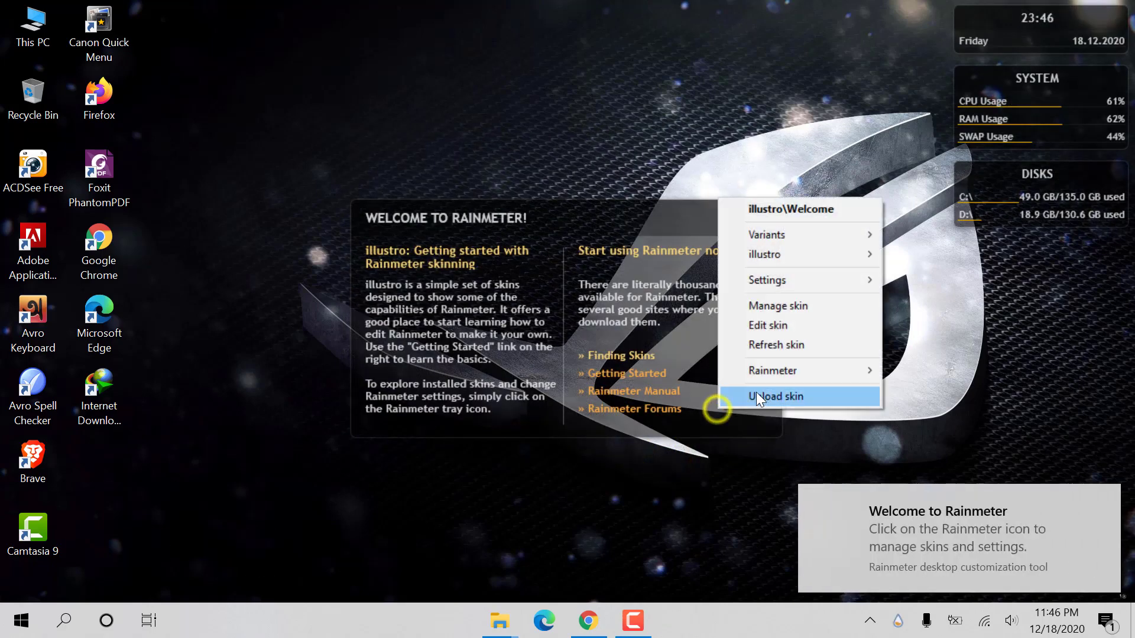
{"action": "left_click", "coordinate": [756, 395]}
{"action": "right_click", "coordinate": [1006, 35]}
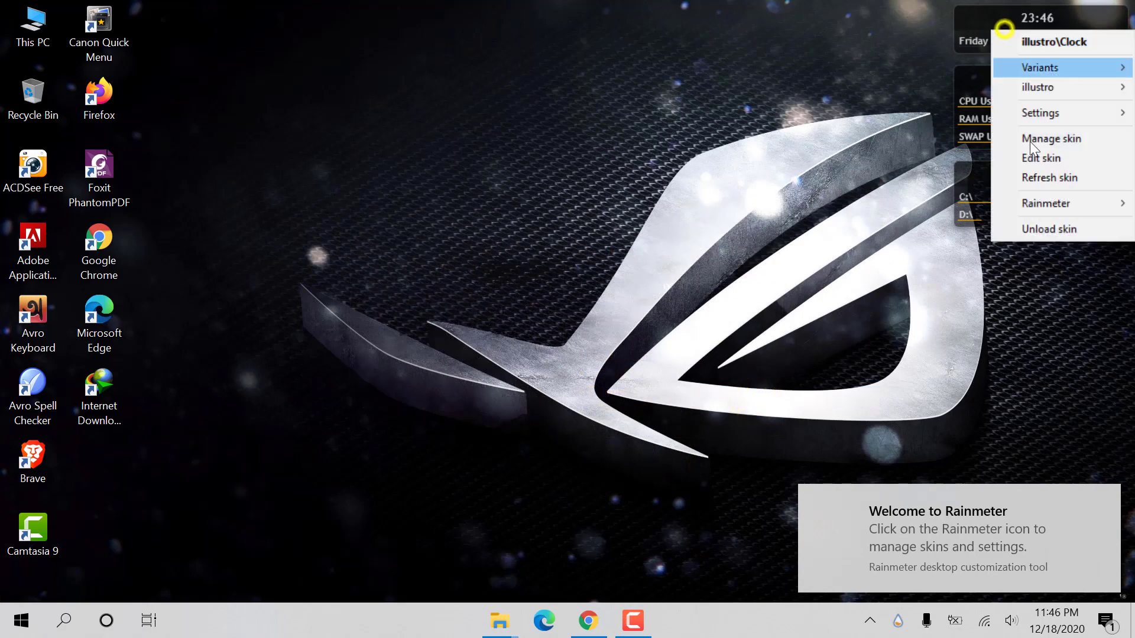
{"action": "left_click", "coordinate": [1036, 227]}
{"action": "right_click", "coordinate": [991, 108]}
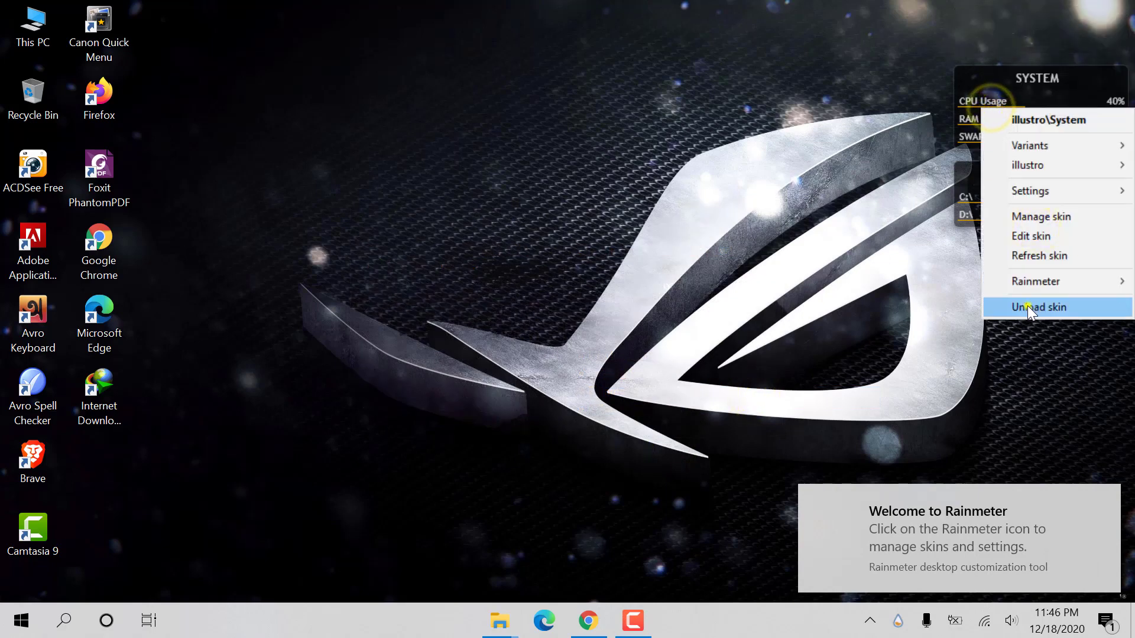
{"action": "left_click", "coordinate": [1027, 307]}
{"action": "right_click", "coordinate": [994, 207]}
{"action": "left_click", "coordinate": [1027, 408]}
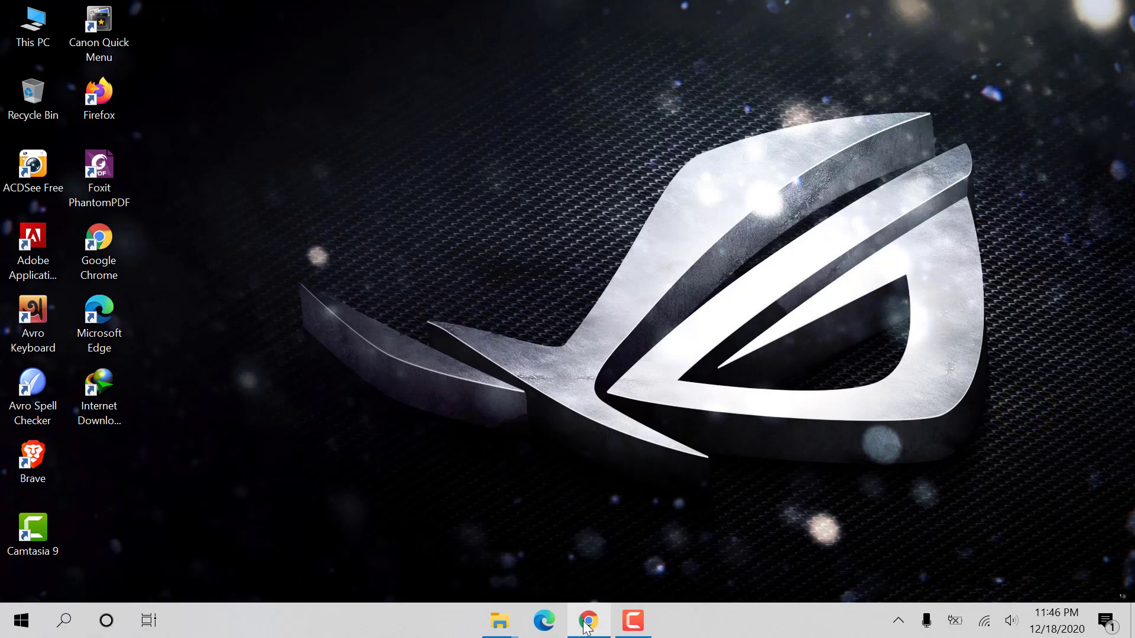
Open the Manage Rainmeter window to view the skin list, and close it again
{"action": "left_click", "coordinate": [897, 622]}
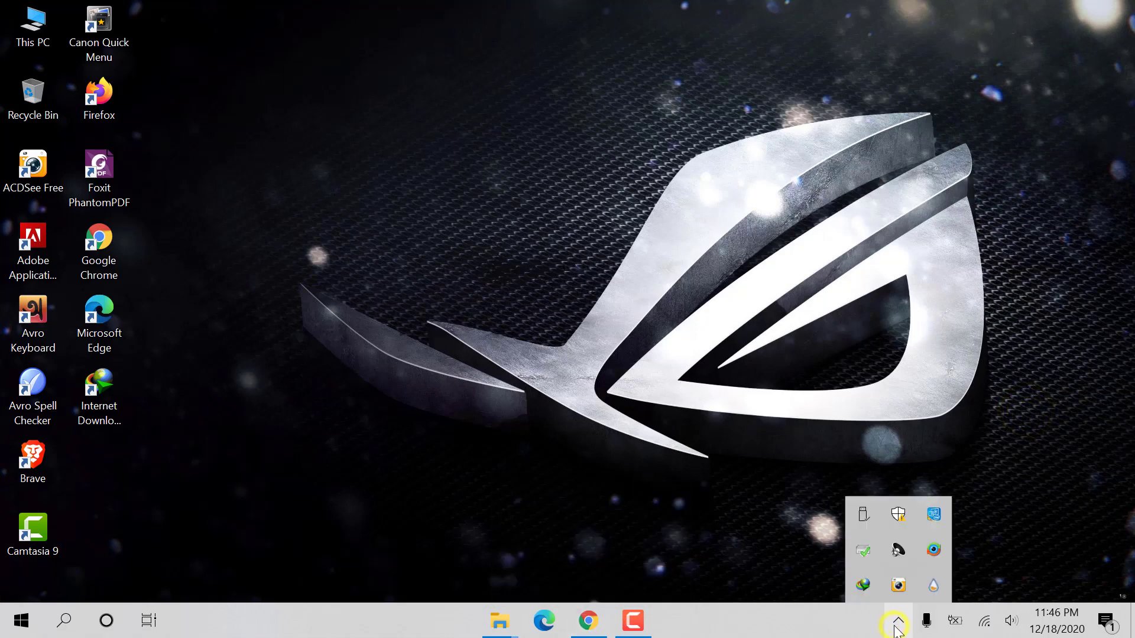
{"action": "left_click", "coordinate": [935, 587]}
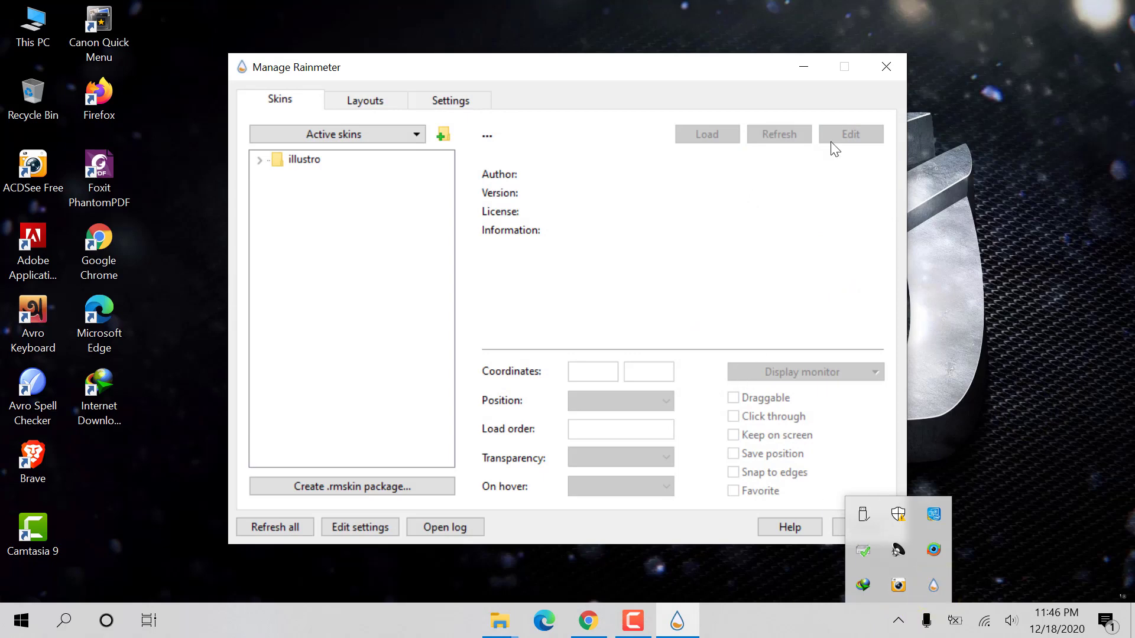
{"action": "left_click", "coordinate": [887, 66]}
{"action": "left_click", "coordinate": [887, 66]}
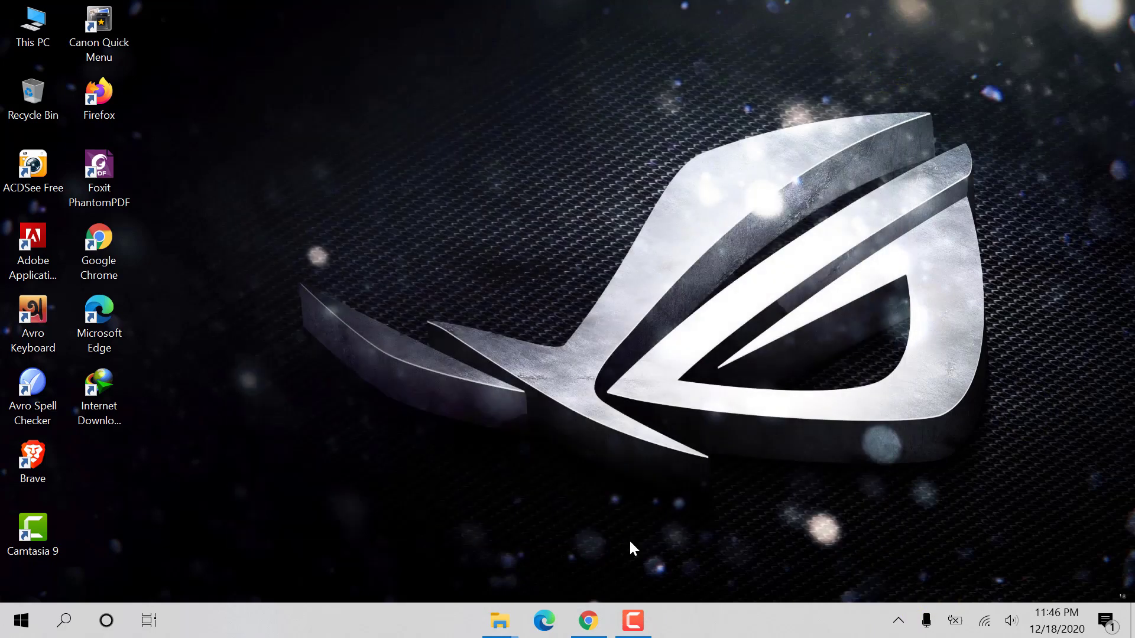
Switch to Chrome and download Skins_Gaming.zip from the open MEGA page
{"action": "left_click", "coordinate": [590, 629]}
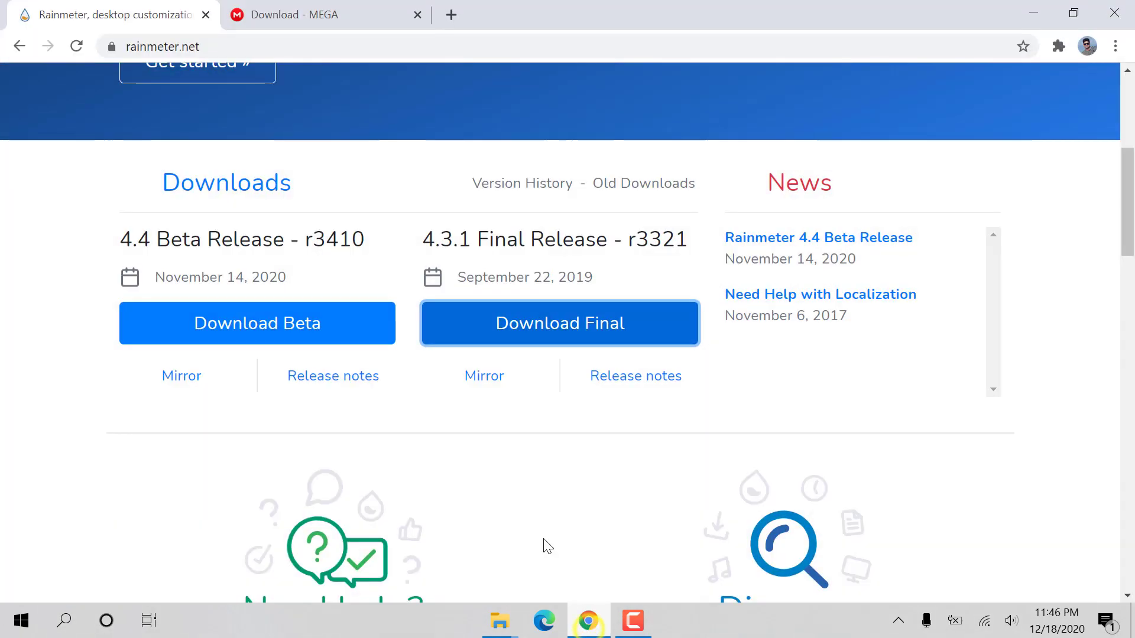
{"action": "left_click", "coordinate": [327, 11]}
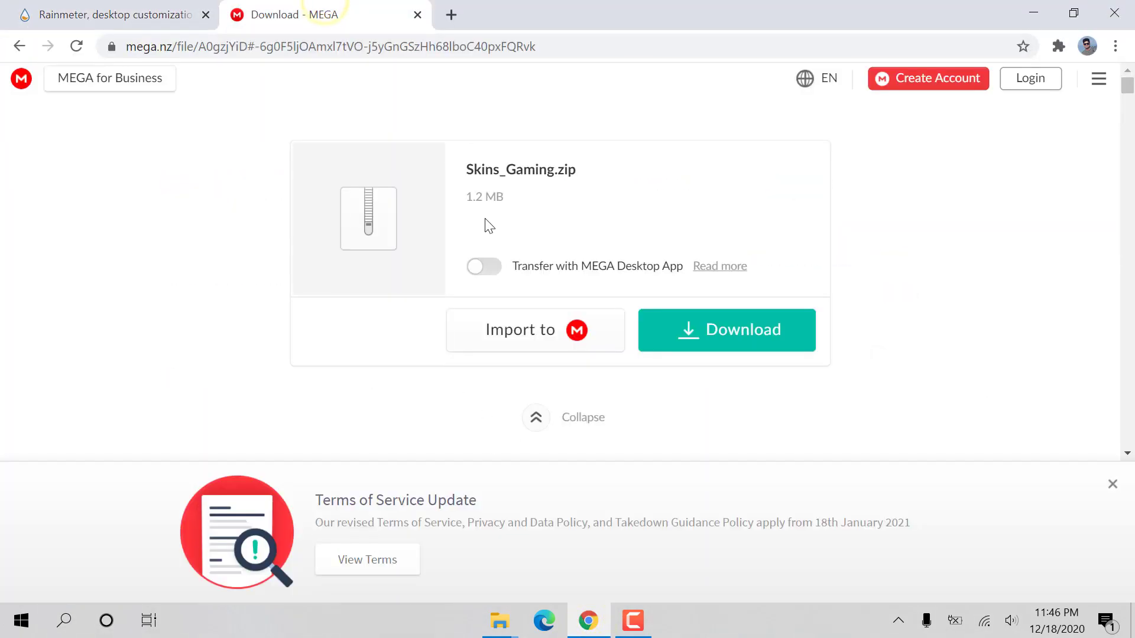
{"action": "left_click_drag", "start_coordinate": [463, 169], "coordinate": [608, 173]}
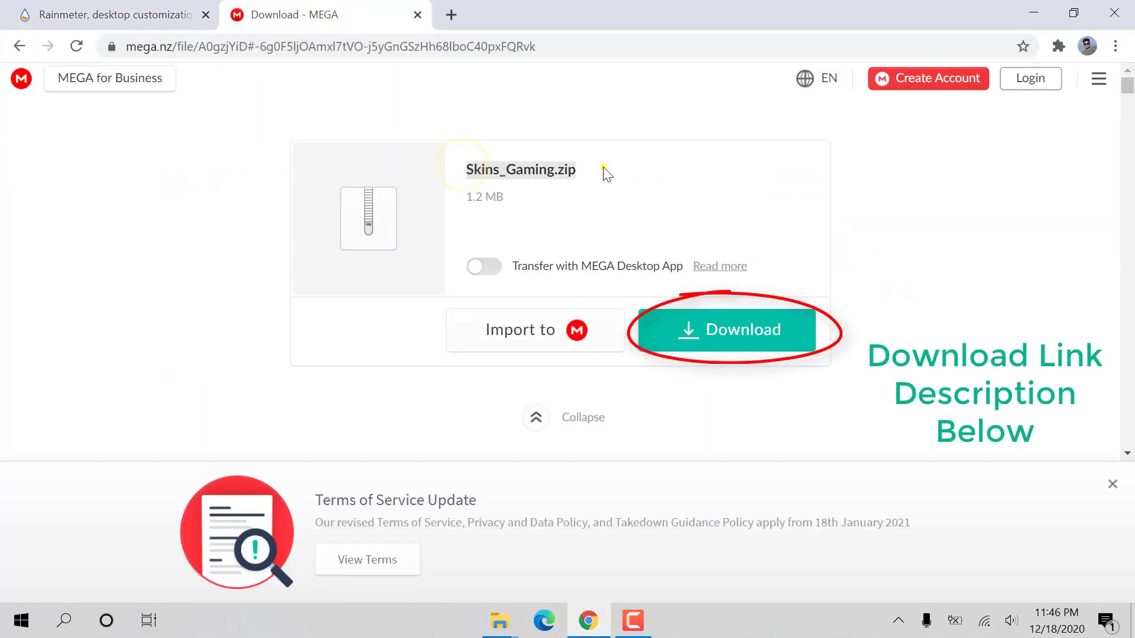
{"action": "left_click", "coordinate": [605, 171]}
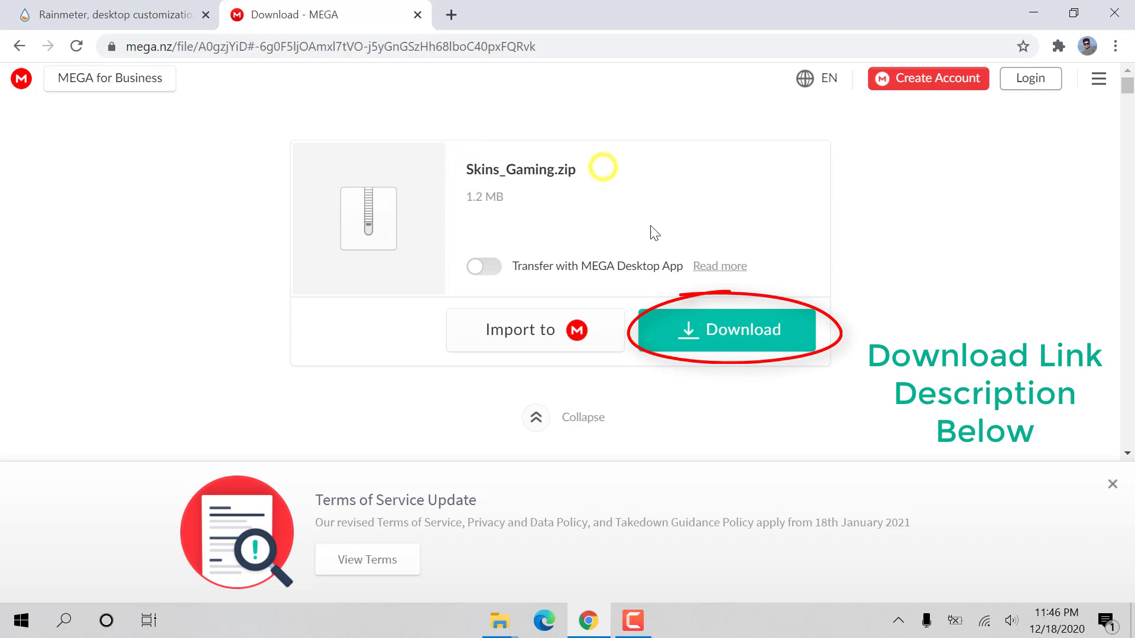
{"action": "left_click", "coordinate": [718, 342]}
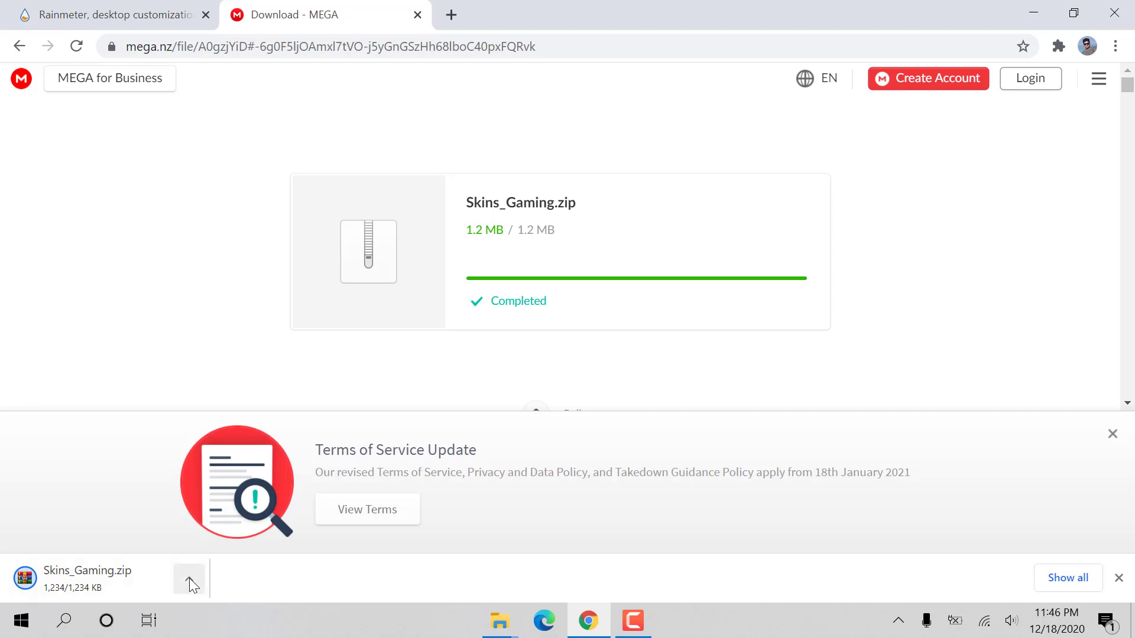
Show the downloaded Skins_Gaming.zip in its folder and extract it in place with WinRAR
{"action": "left_click", "coordinate": [189, 578]}
{"action": "left_click", "coordinate": [256, 523]}
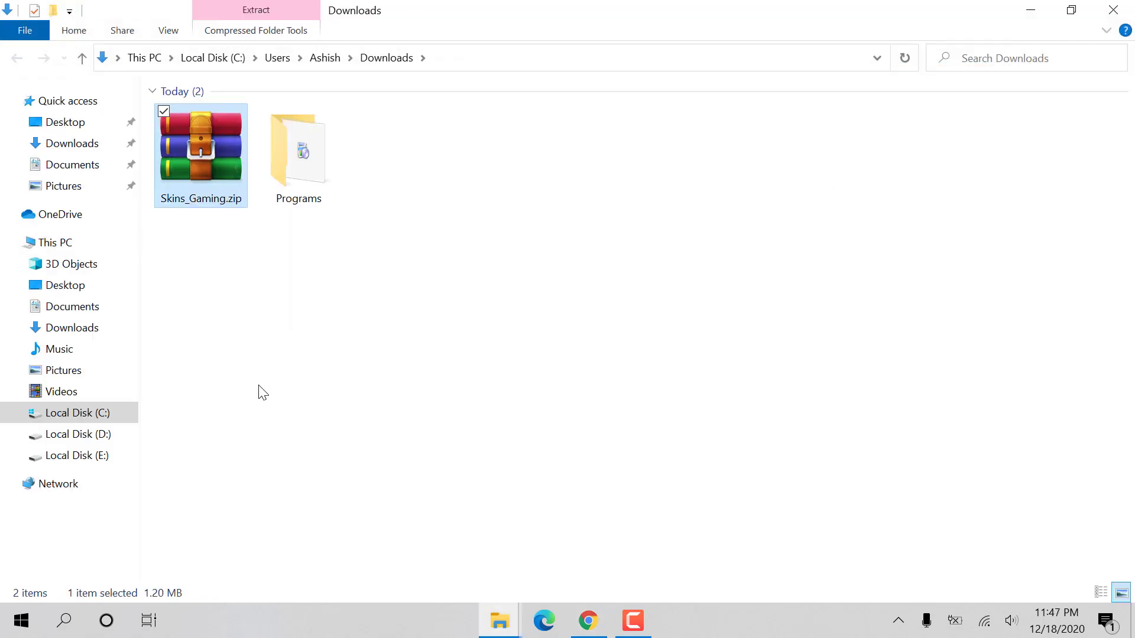
{"action": "right_click", "coordinate": [214, 166]}
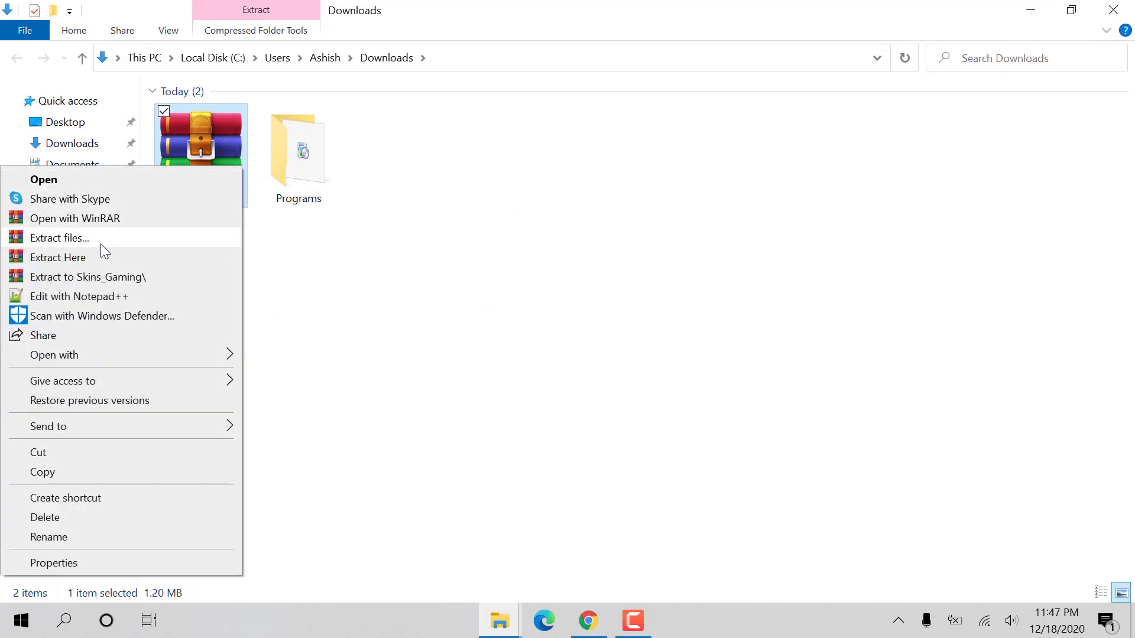
{"action": "left_click", "coordinate": [83, 257]}
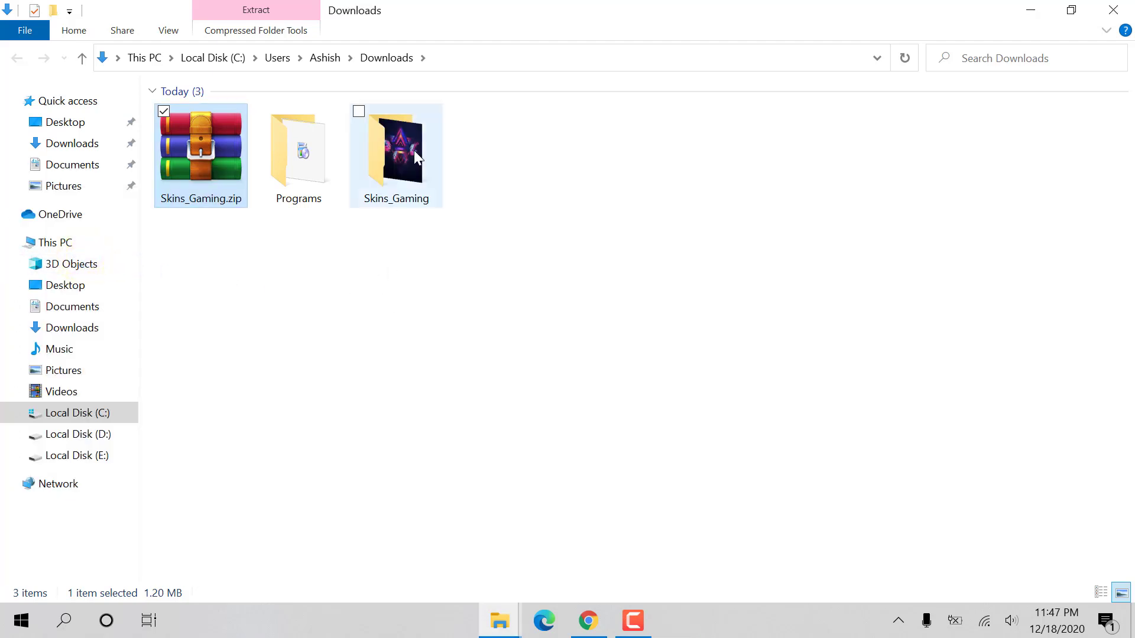
Set wp2841655.jpg from the extracted Skins_Gaming folder as the desktop background and minimize the open windows
{"action": "double_click", "coordinate": [399, 161]}
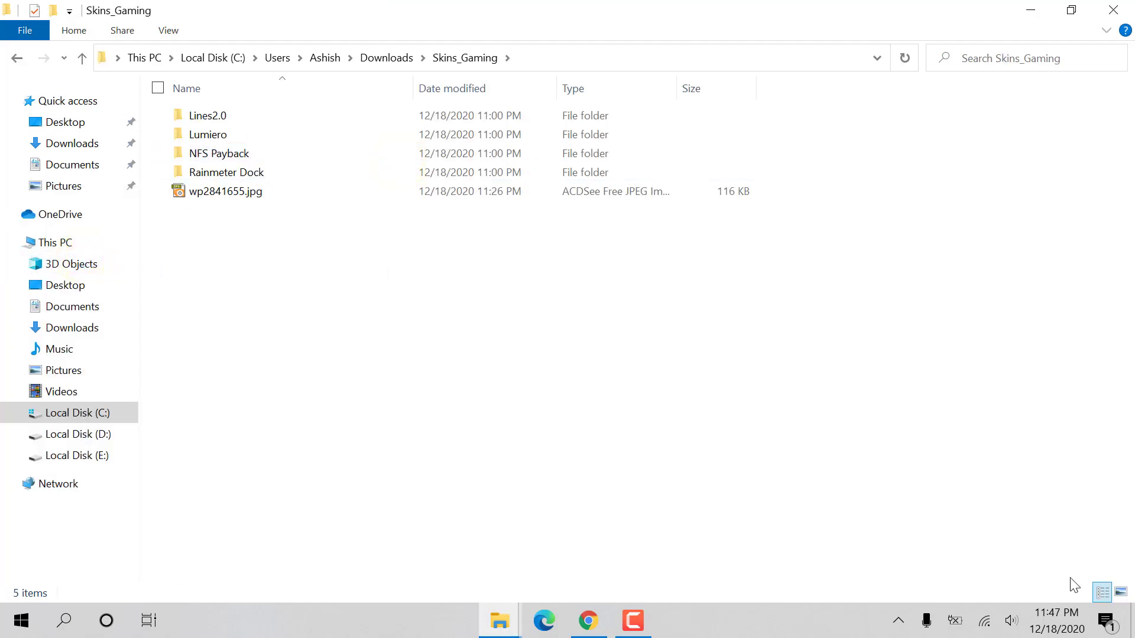
{"action": "left_click", "coordinate": [1123, 593]}
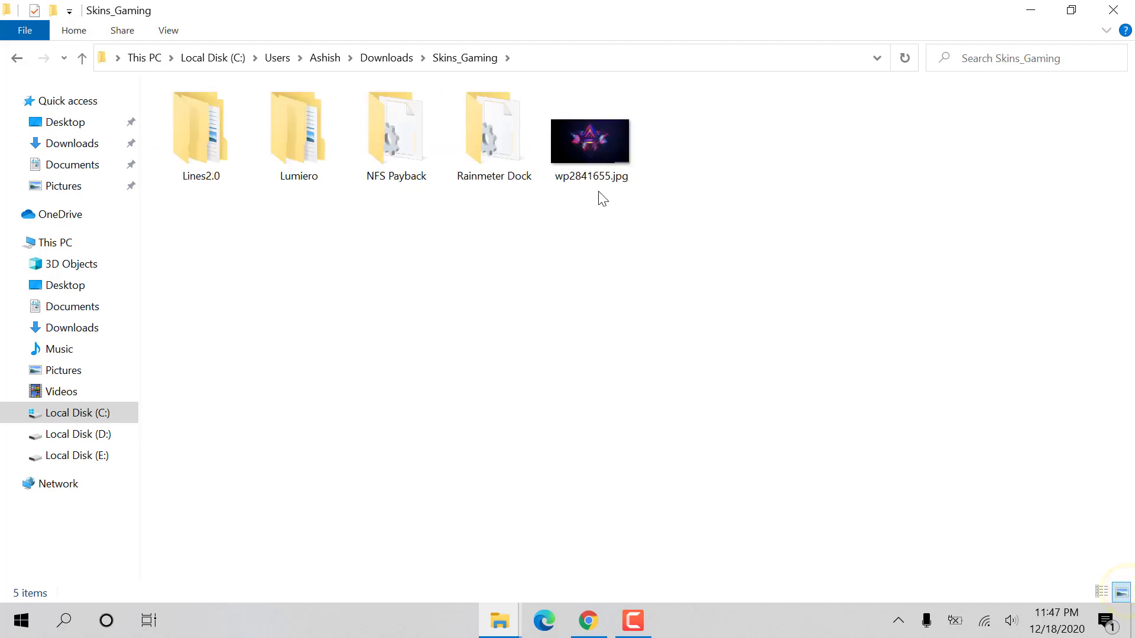
{"action": "left_click", "coordinate": [601, 154]}
{"action": "right_click", "coordinate": [601, 154]}
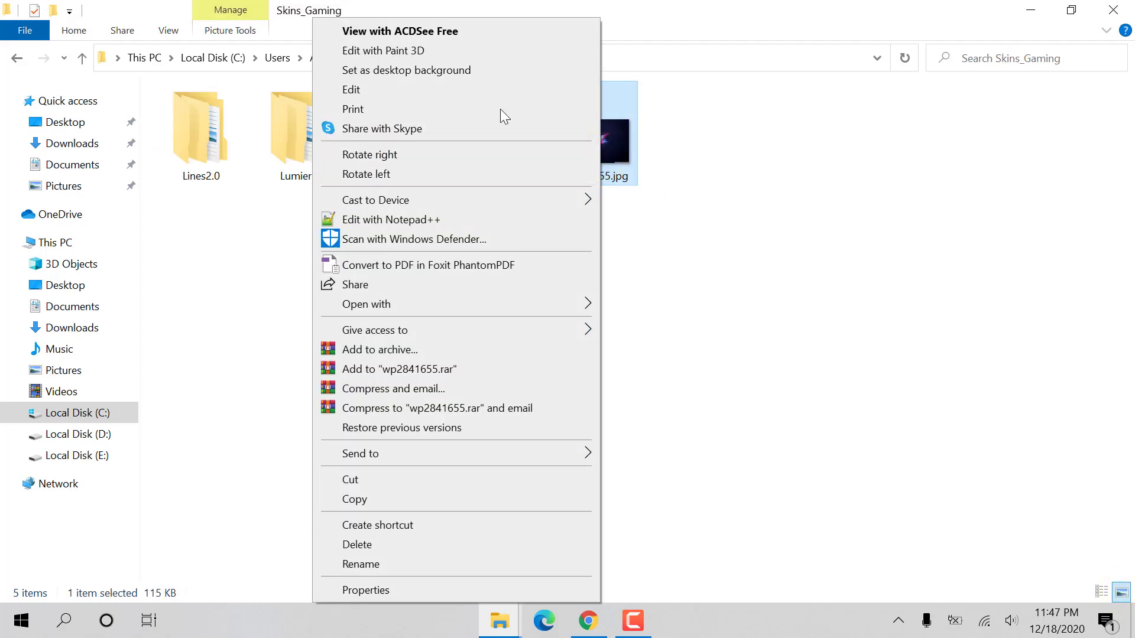
{"action": "left_click", "coordinate": [459, 69]}
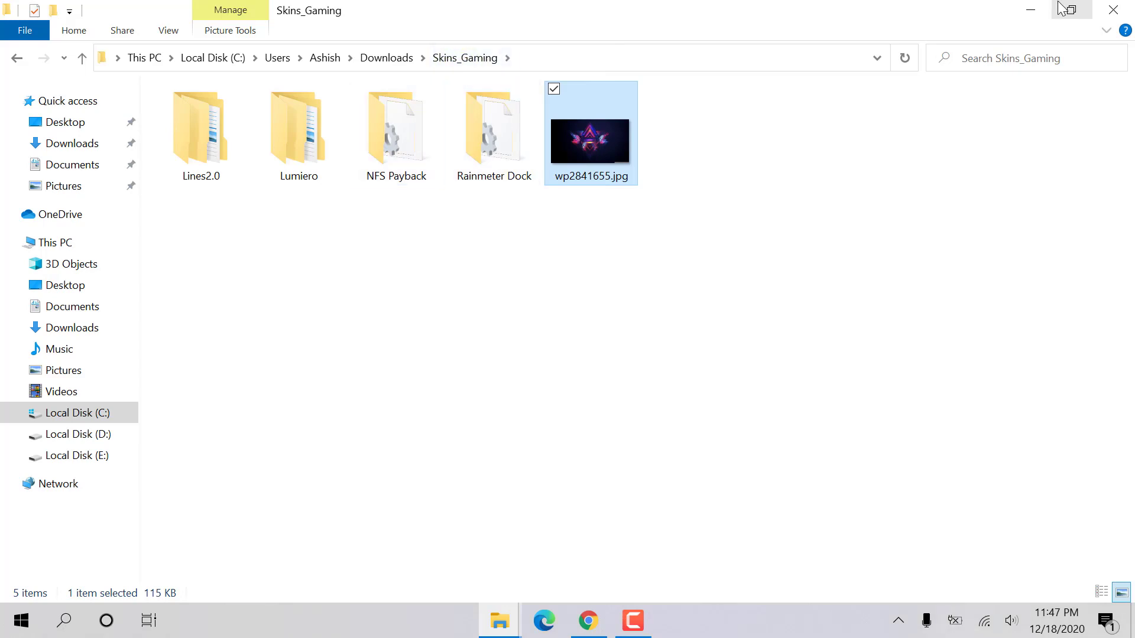
{"action": "left_click", "coordinate": [1028, 10]}
{"action": "left_click", "coordinate": [1030, 13]}
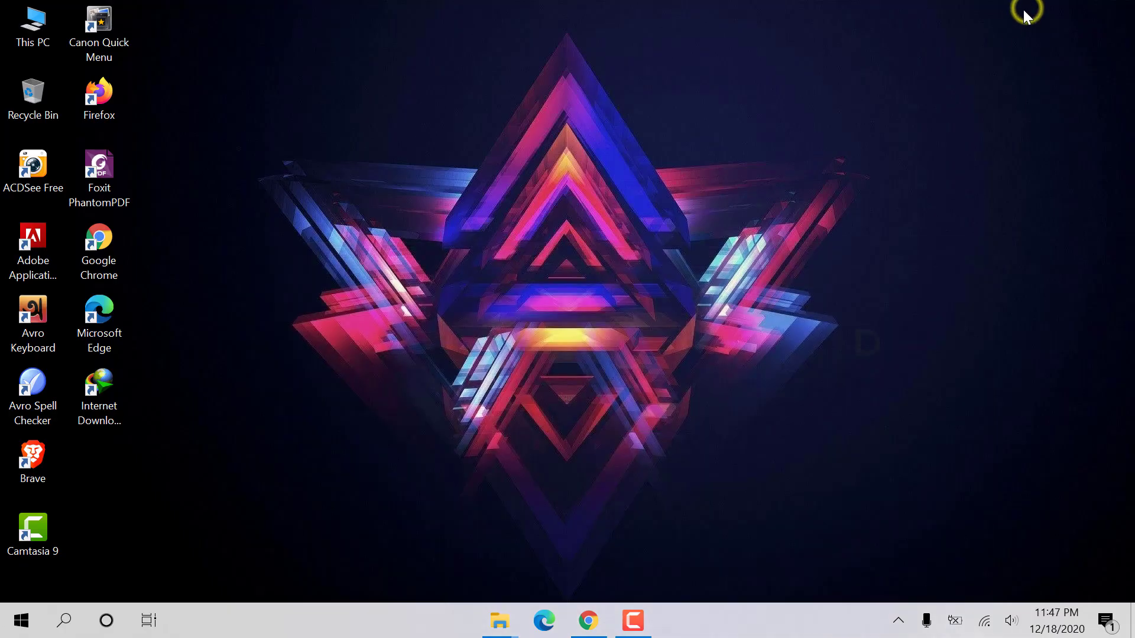
Hide all the desktop icons
{"action": "right_click", "coordinate": [492, 72]}
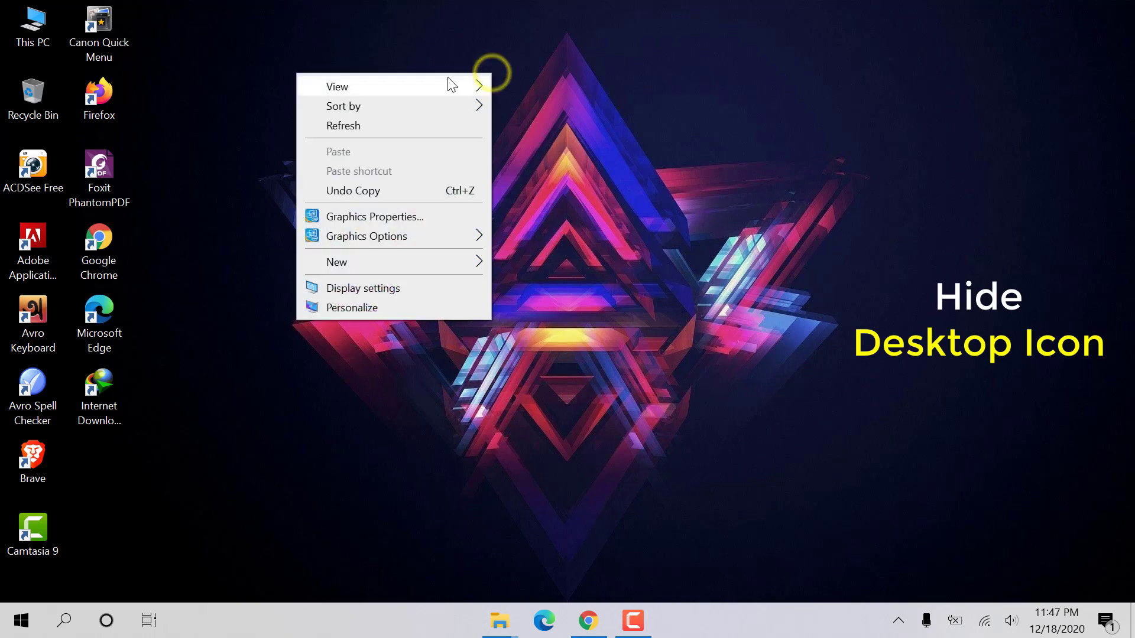
{"action": "mouse_move", "coordinate": [431, 86]}
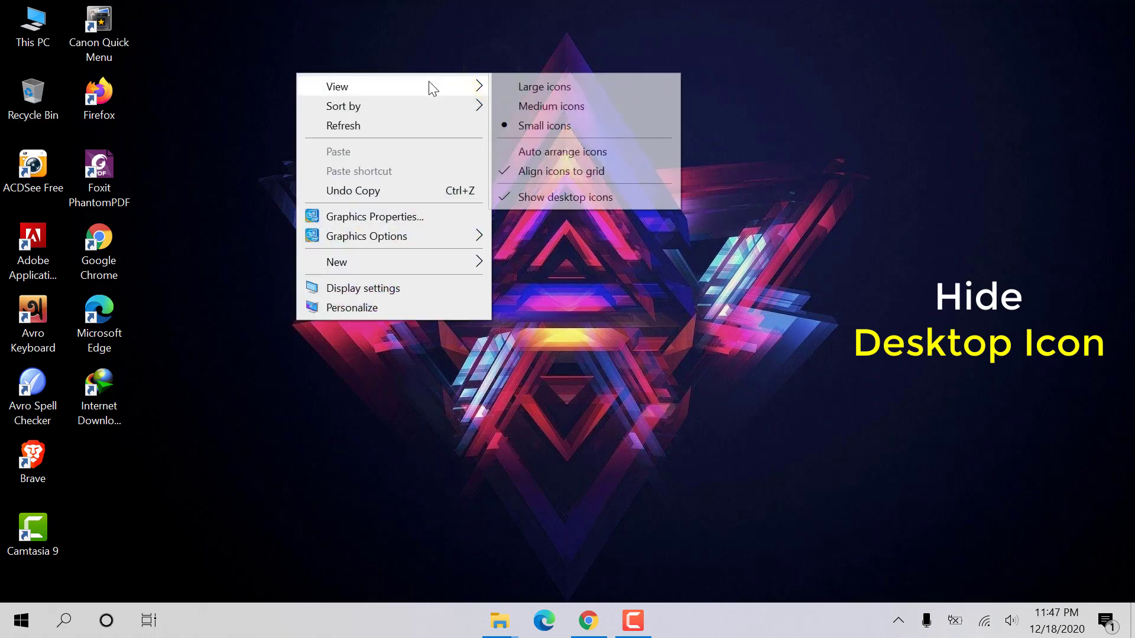
{"action": "left_click", "coordinate": [566, 199]}
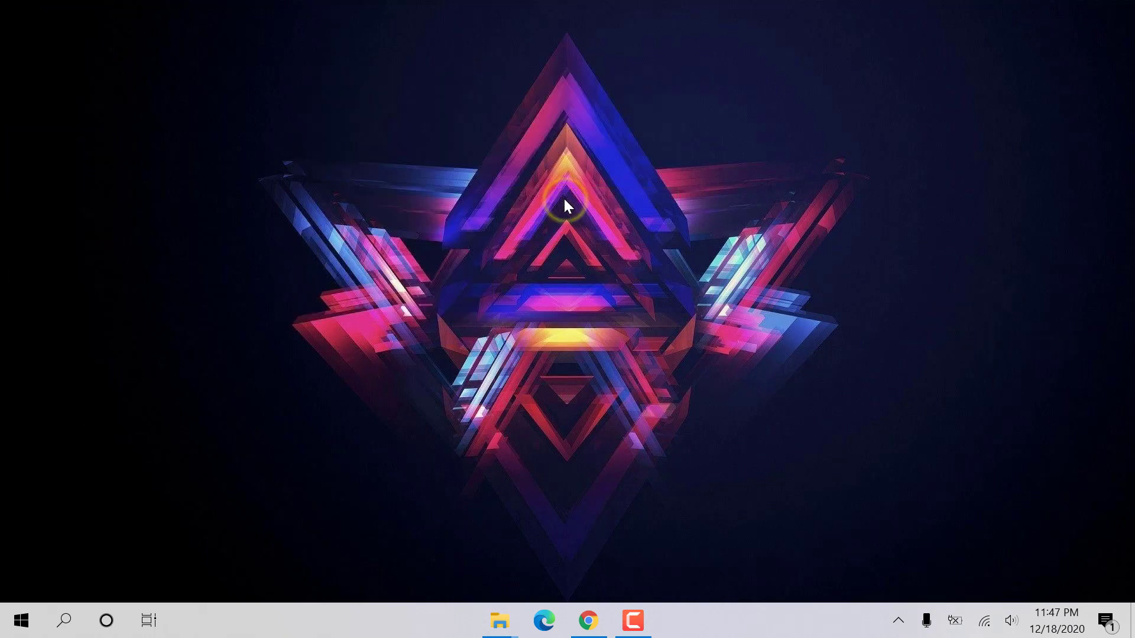
Turn on automatic hiding of the taskbar in desktop mode, close Settings and refresh the desktop
{"action": "right_click", "coordinate": [762, 631]}
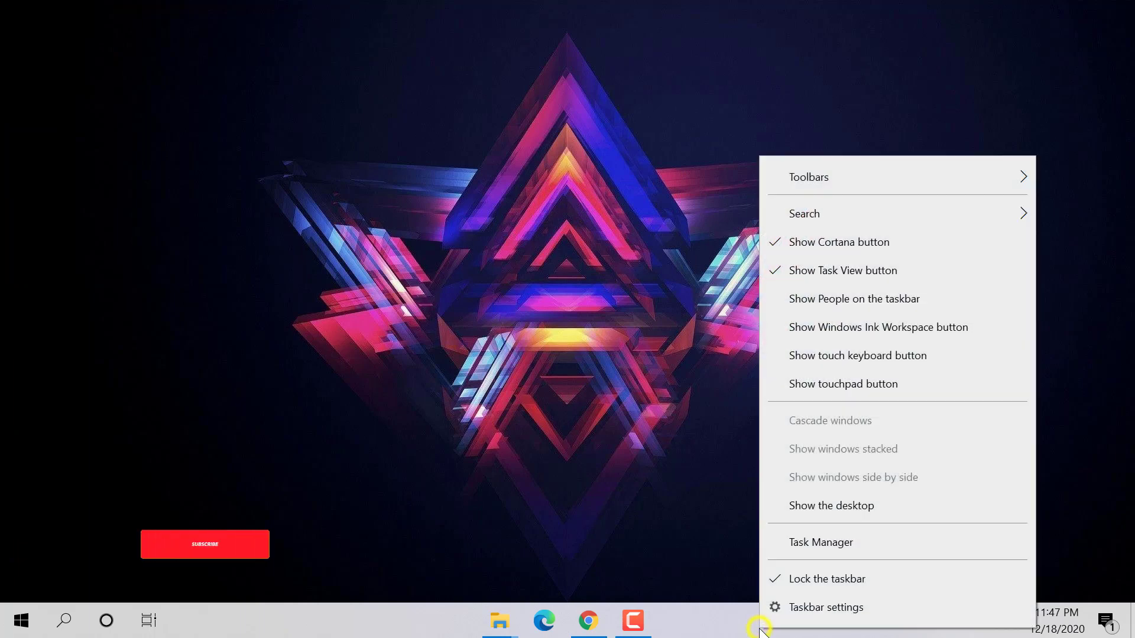
{"action": "left_click", "coordinate": [790, 609]}
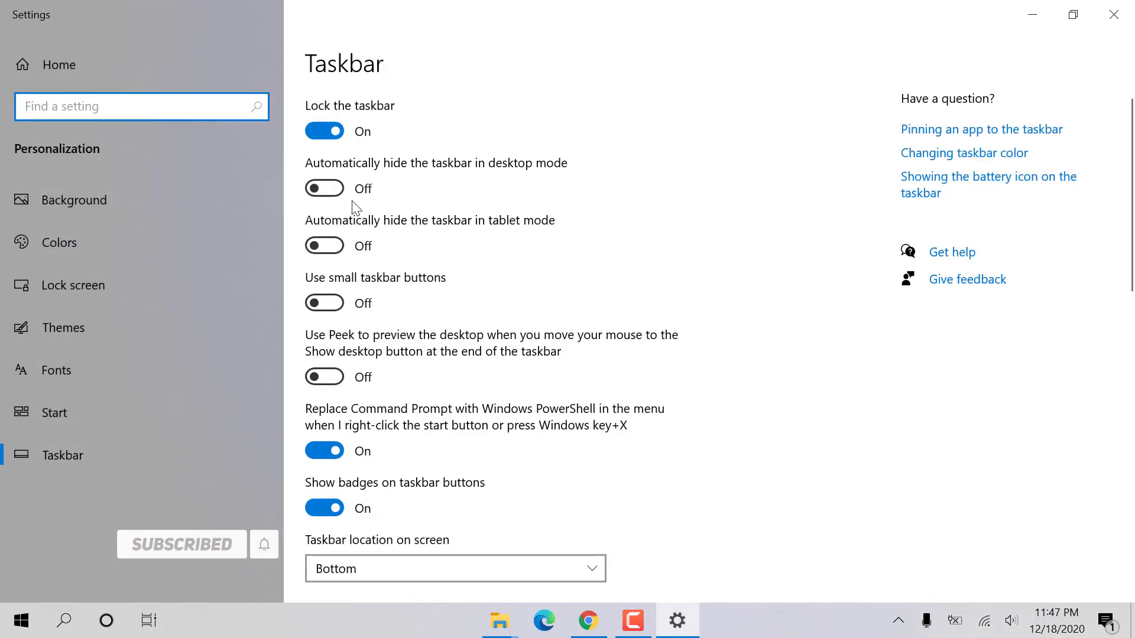
{"action": "left_click", "coordinate": [333, 189]}
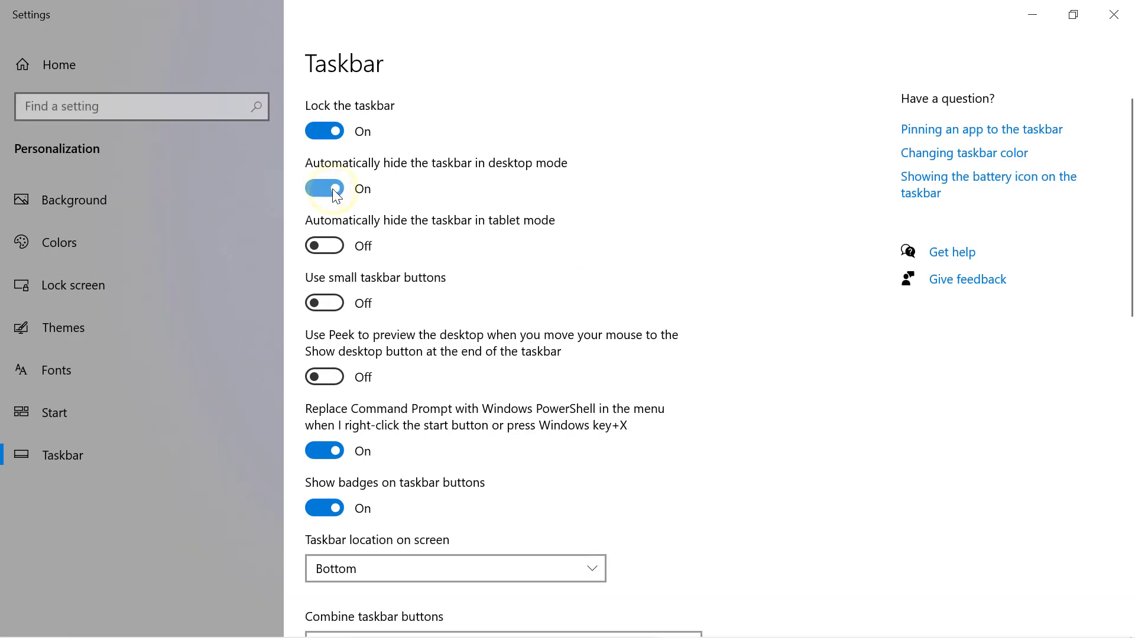
{"action": "left_click", "coordinate": [1113, 17]}
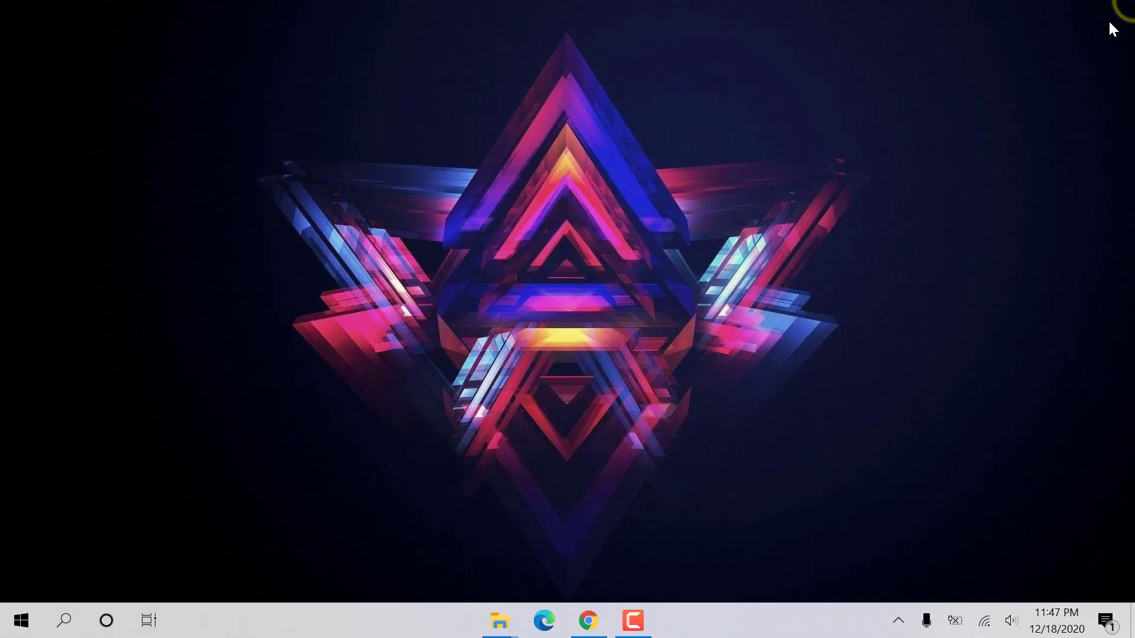
{"action": "right_click", "coordinate": [773, 116]}
{"action": "left_click", "coordinate": [685, 172]}
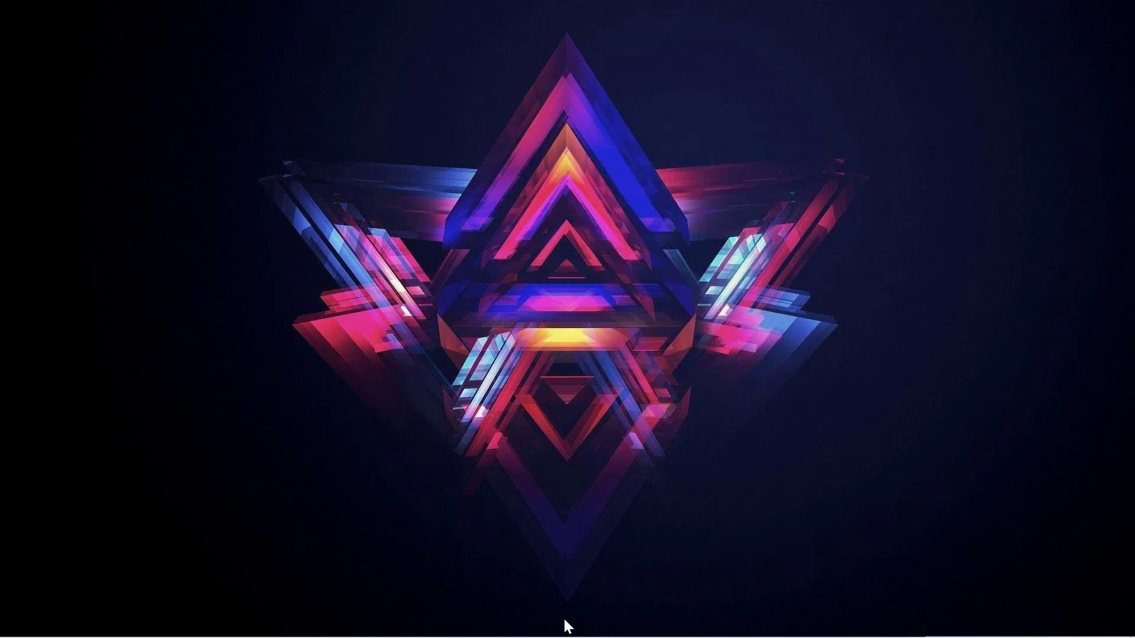
Copy the Lines2.0, Lumiero, NFS Payback and Rainmeter Dock folders from the extracted Skins_Gaming folder
{"action": "mouse_move", "coordinate": [564, 637]}
{"action": "left_click", "coordinate": [504, 635]}
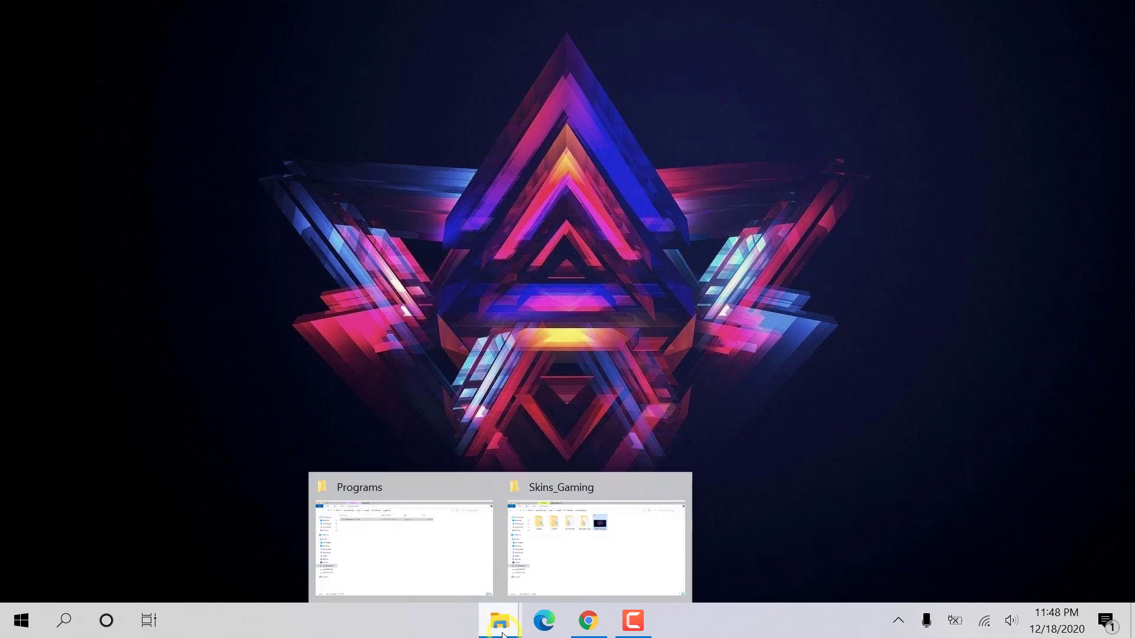
{"action": "mouse_move", "coordinate": [406, 553]}
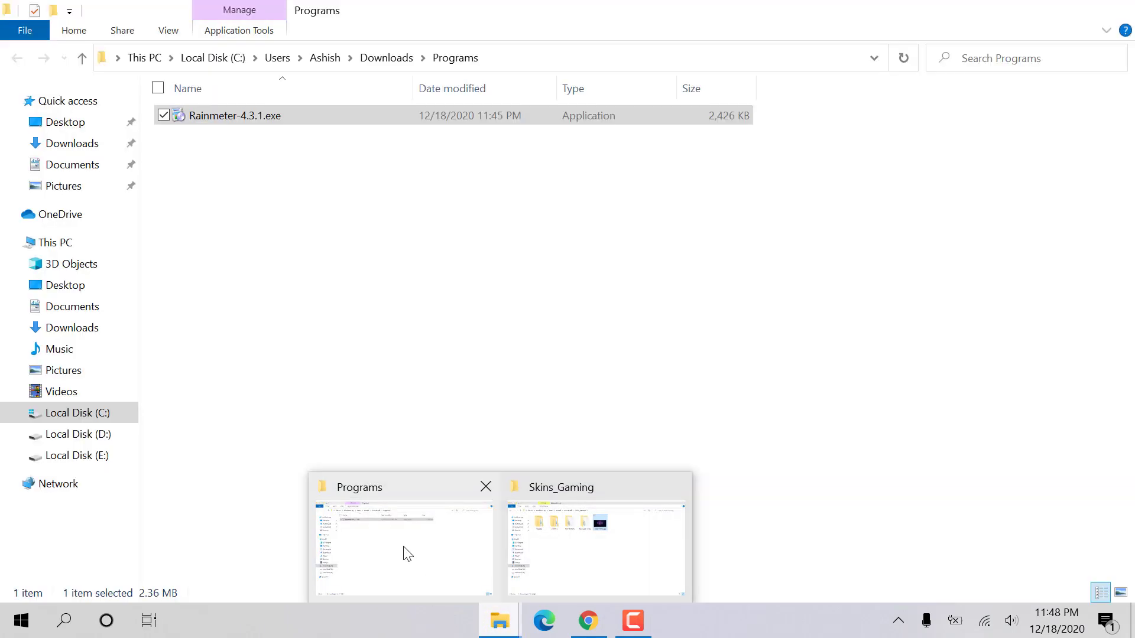
{"action": "left_click", "coordinate": [578, 552]}
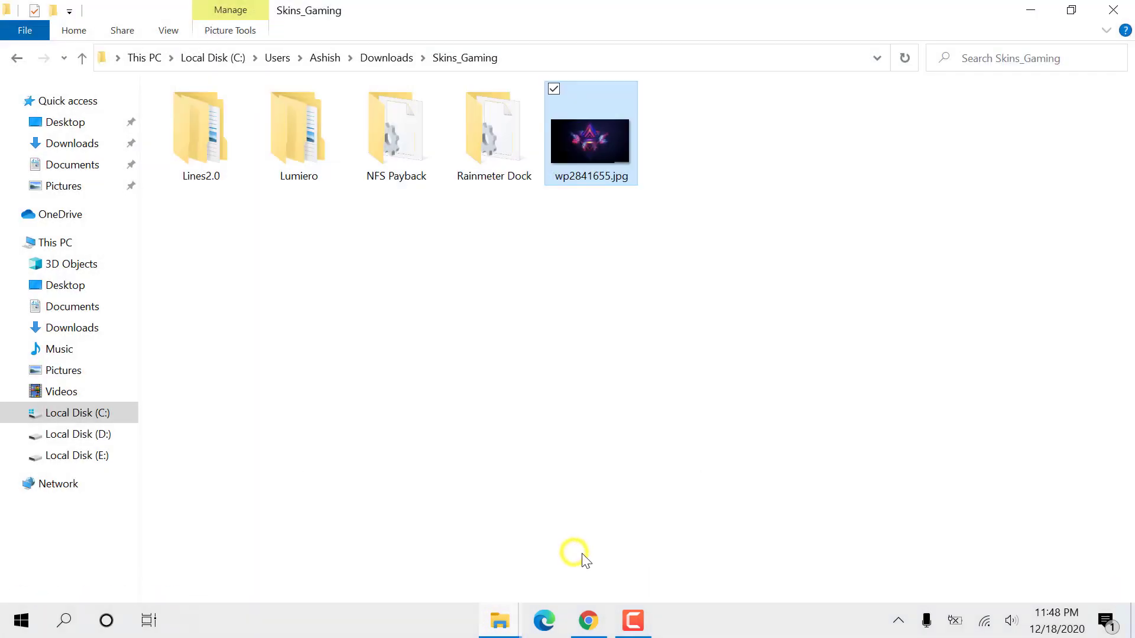
{"action": "left_click", "coordinate": [522, 426]}
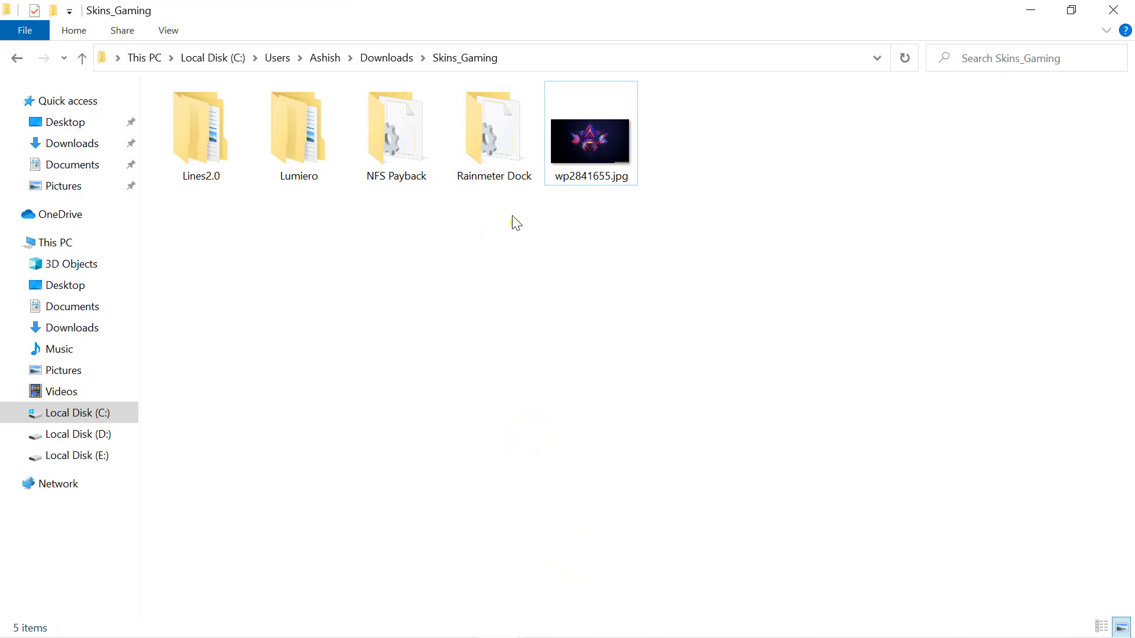
{"action": "left_click_drag", "start_coordinate": [516, 222], "coordinate": [194, 128]}
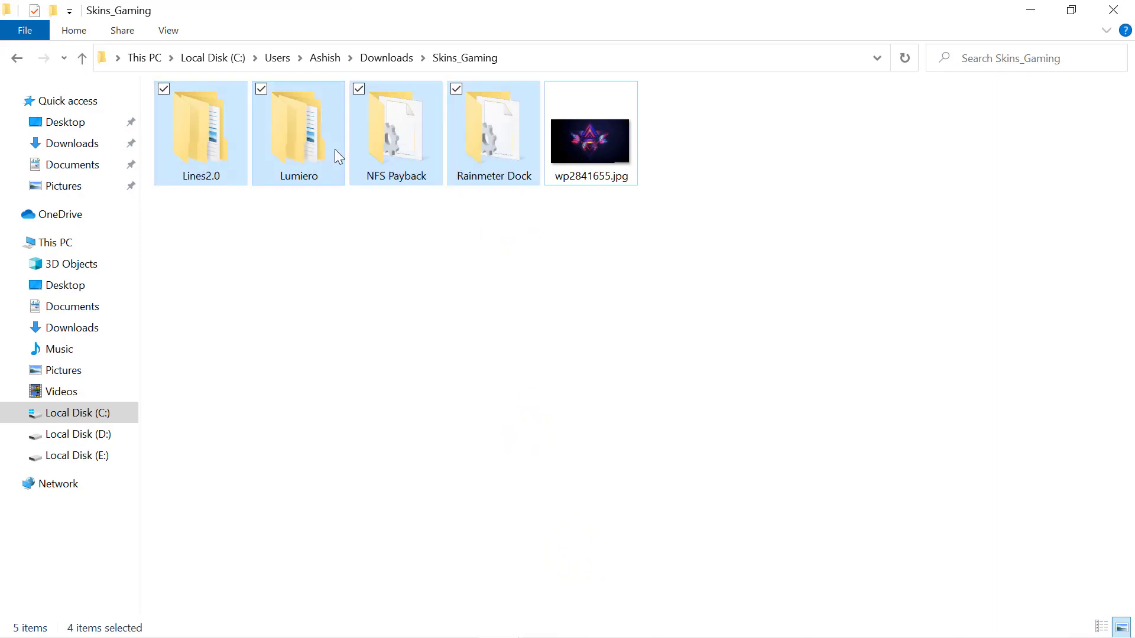
{"action": "right_click", "coordinate": [309, 143]}
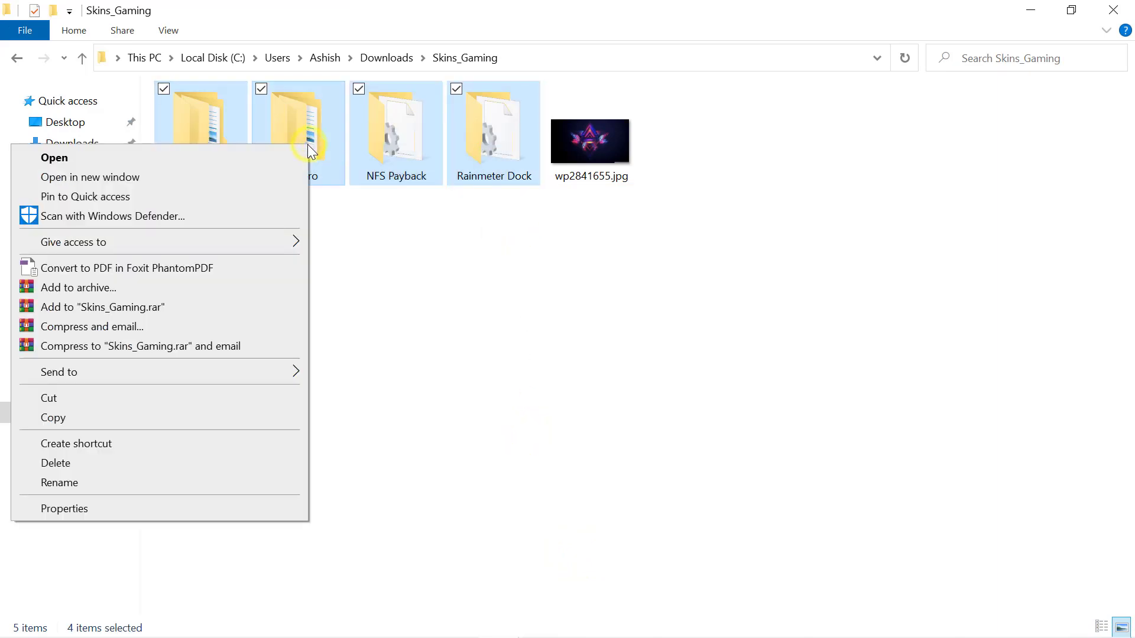
{"action": "left_click", "coordinate": [101, 420]}
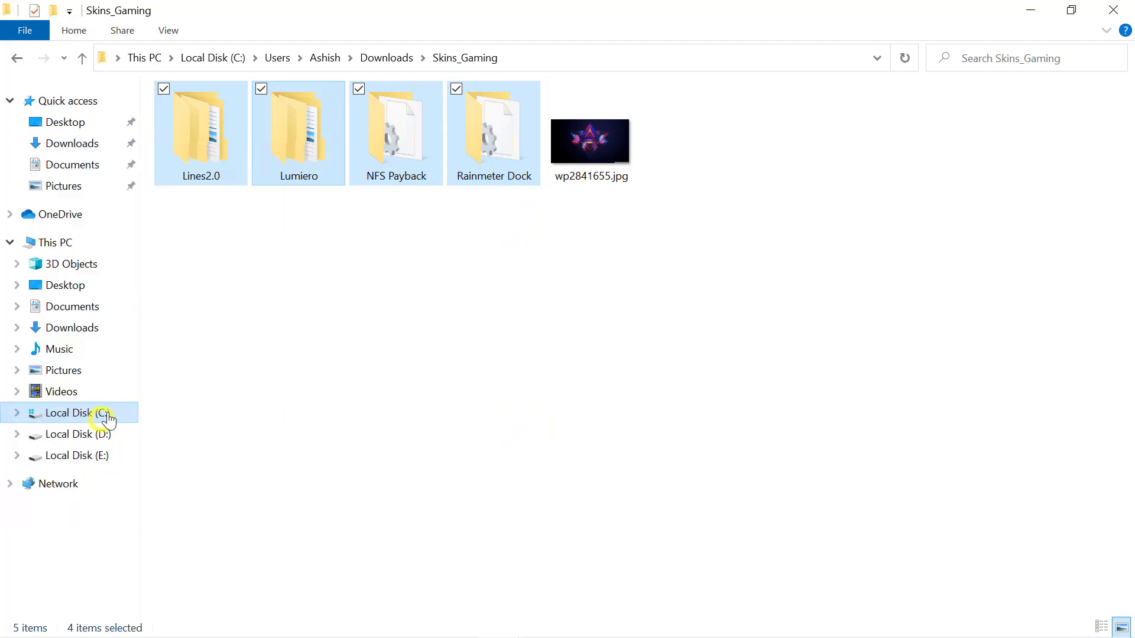
Paste the copied skin folders into Documents\Rainmeter\Skins, refresh the folder and minimize its window
{"action": "left_click", "coordinate": [91, 169]}
{"action": "double_click", "coordinate": [277, 162]}
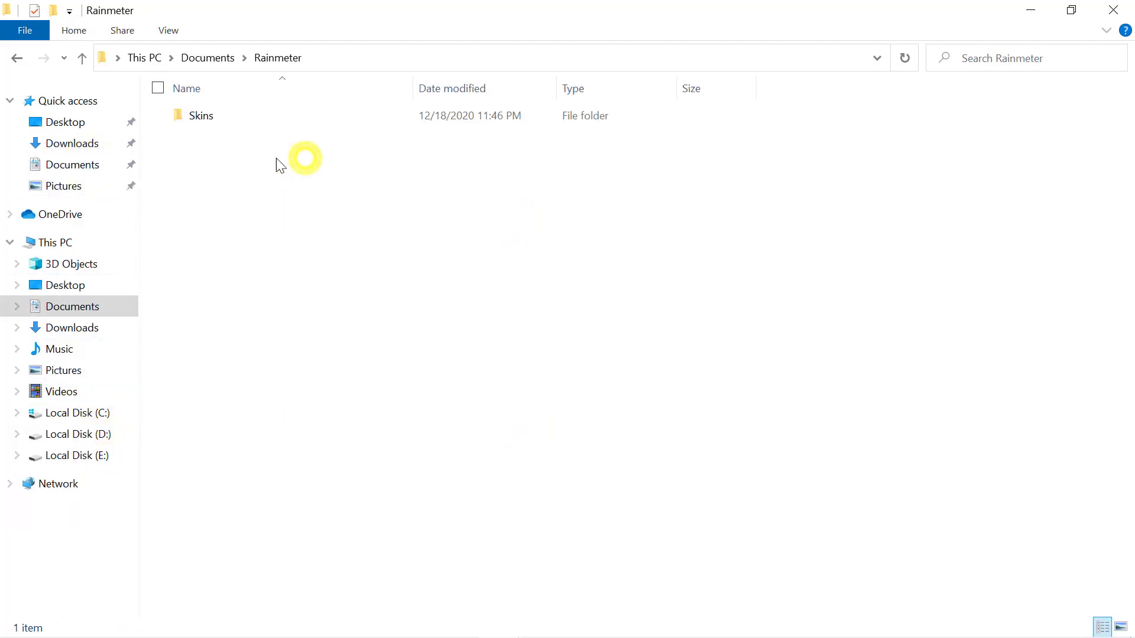
{"action": "double_click", "coordinate": [214, 119]}
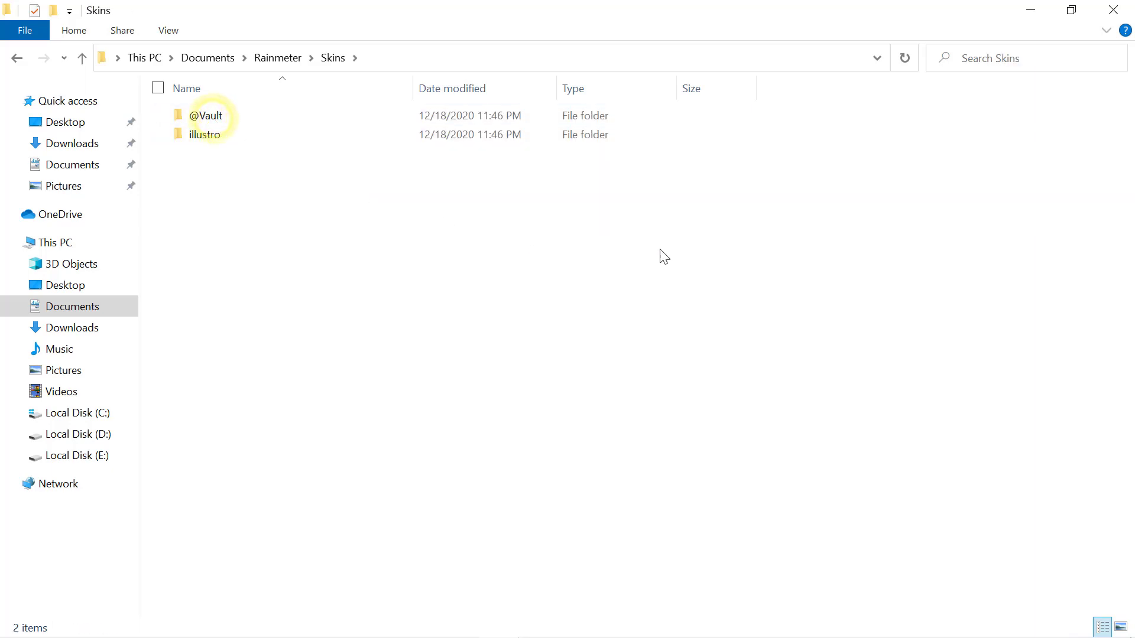
{"action": "right_click", "coordinate": [677, 240]}
{"action": "left_click", "coordinate": [538, 364]}
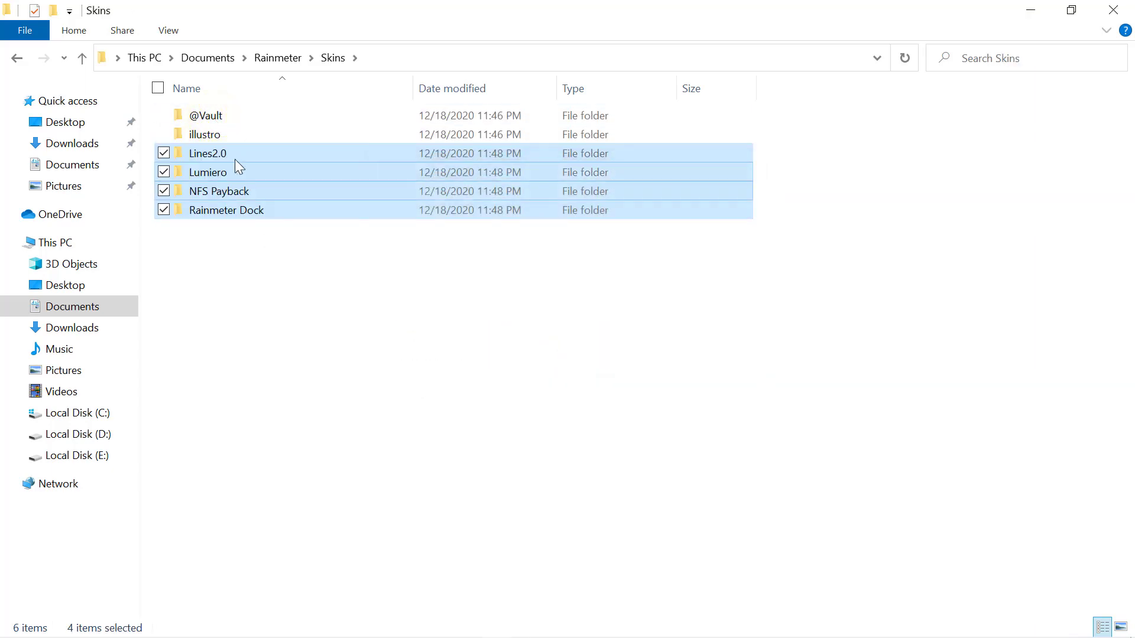
{"action": "right_click", "coordinate": [355, 278]}
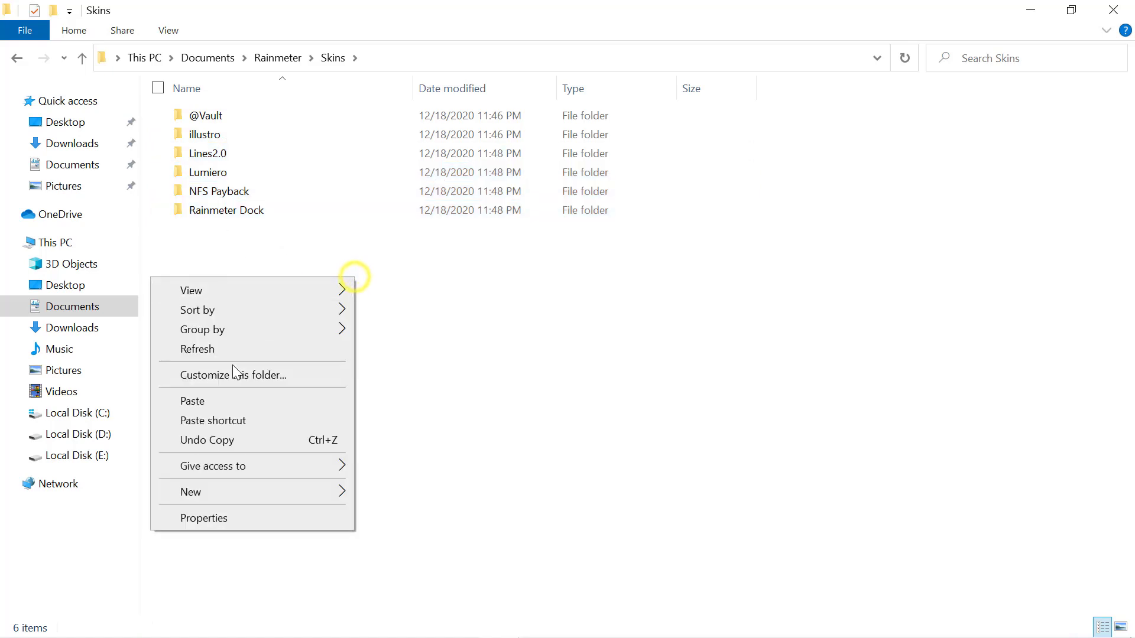
{"action": "left_click", "coordinate": [233, 349]}
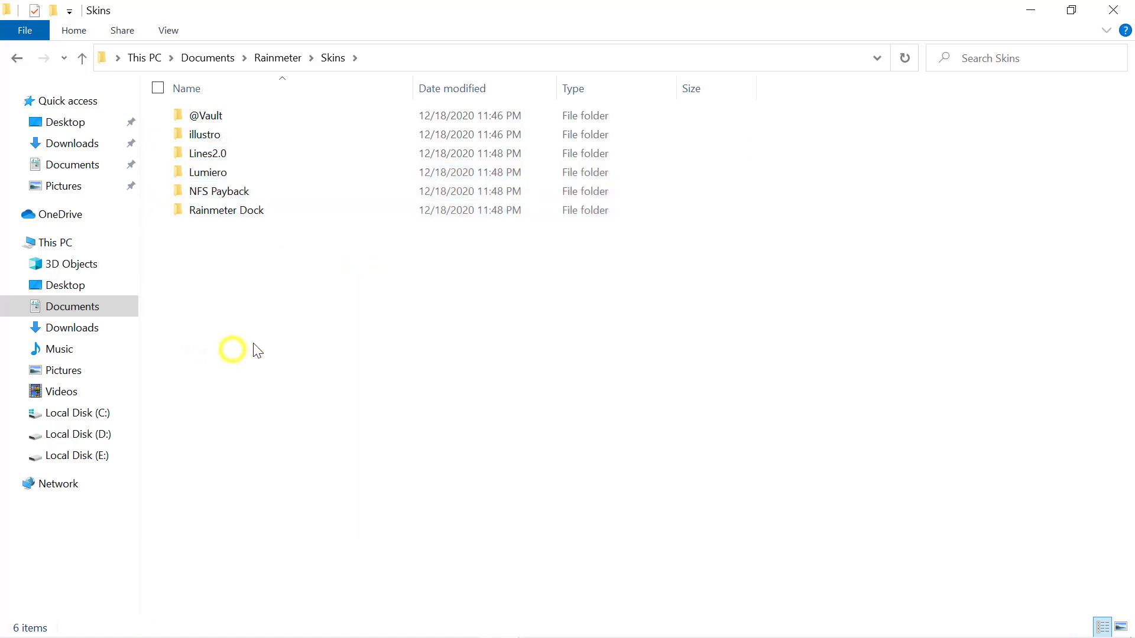
{"action": "left_click", "coordinate": [1030, 10]}
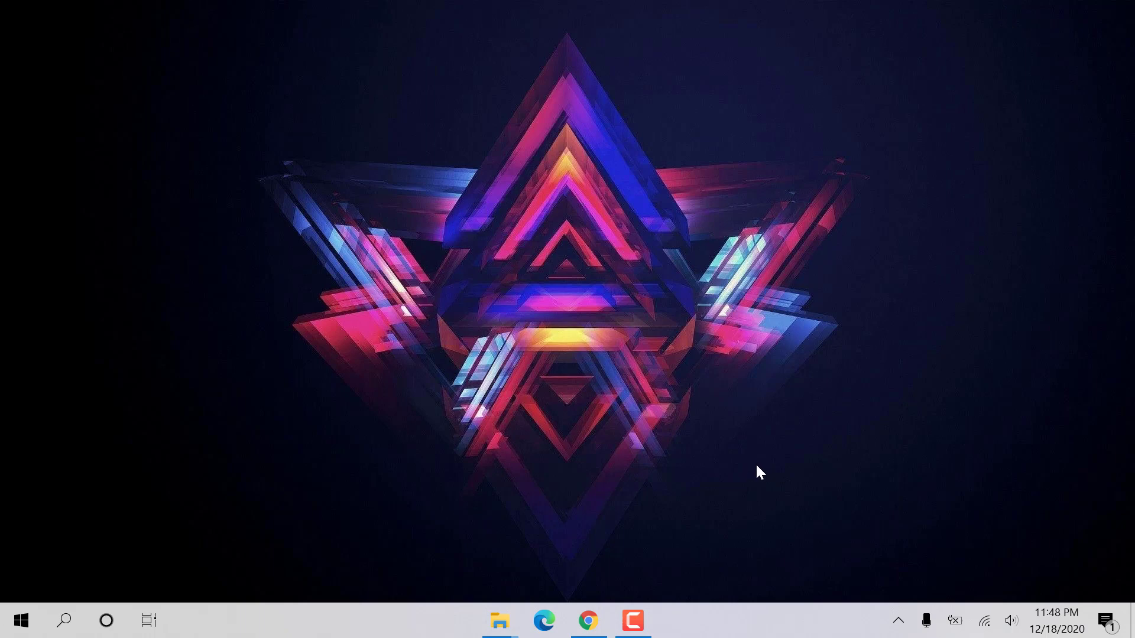
Open Manage Rainmeter from the running background apps and refresh all skins
{"action": "left_click", "coordinate": [898, 620]}
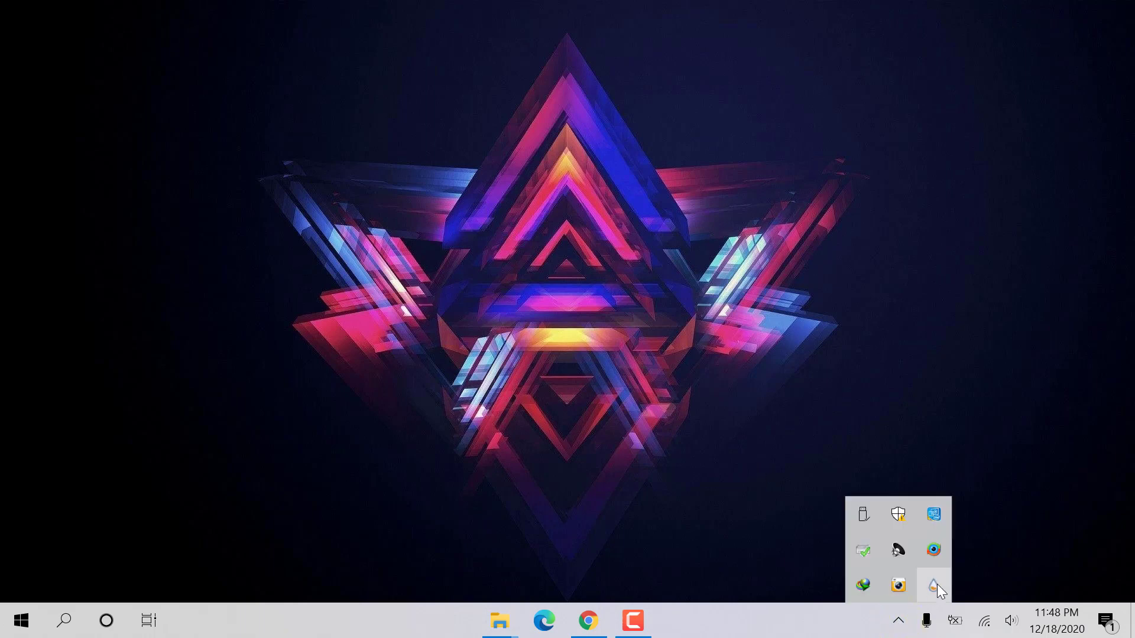
{"action": "left_click", "coordinate": [935, 586]}
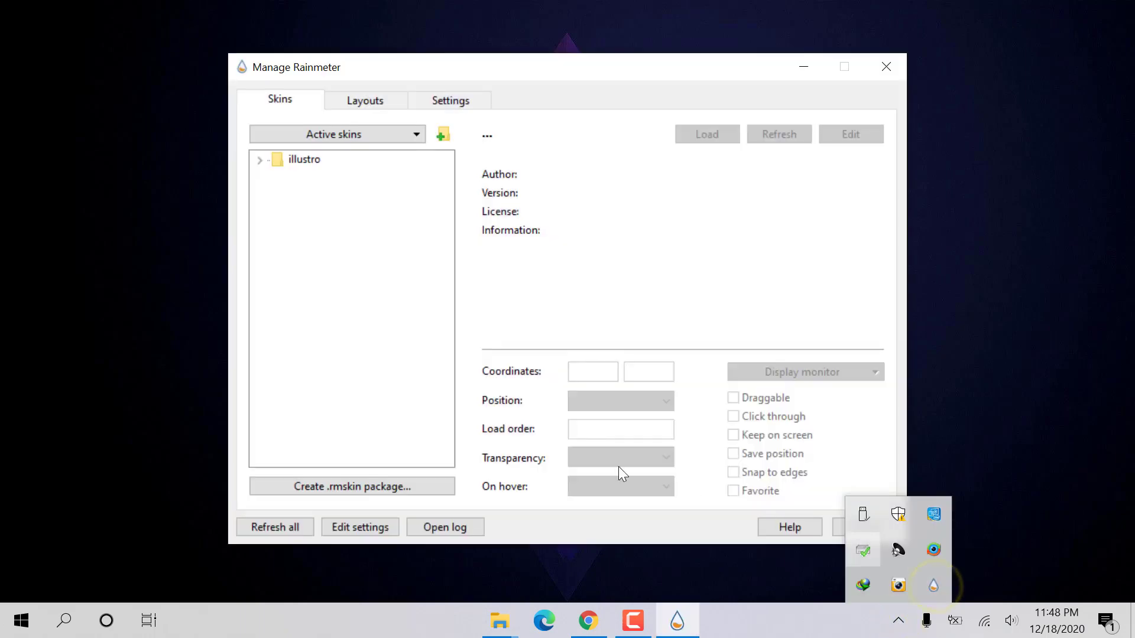
{"action": "left_click", "coordinate": [278, 527]}
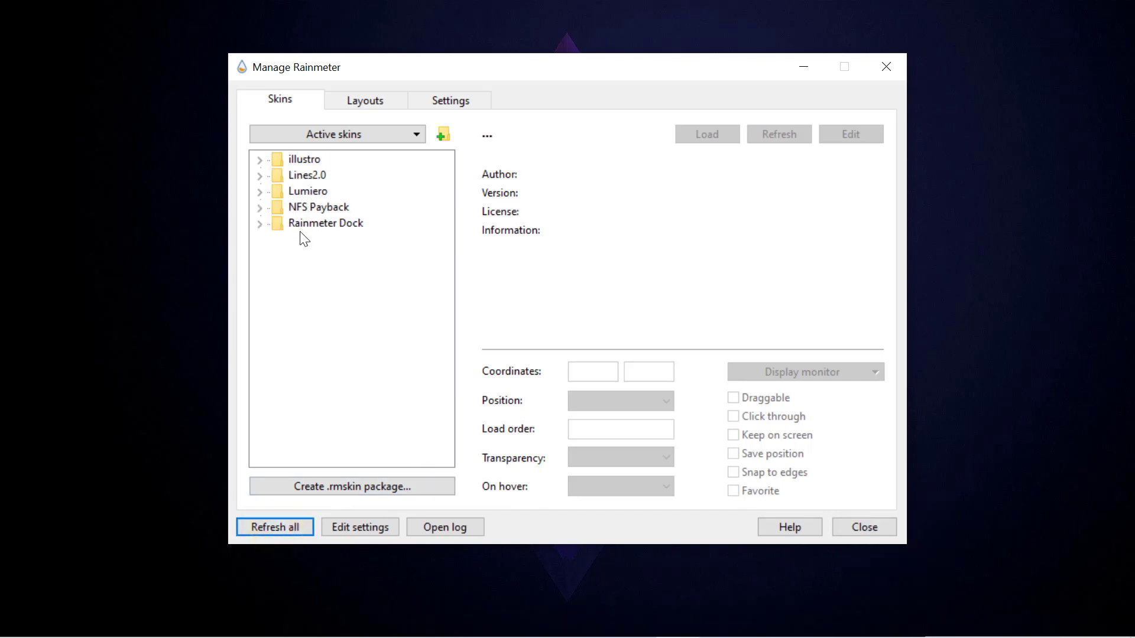
Load the Lines2.0 Battery skin pwrhor.ini and move its meter to the desktop's right edge at about 1085, 81
{"action": "left_click", "coordinate": [259, 176]}
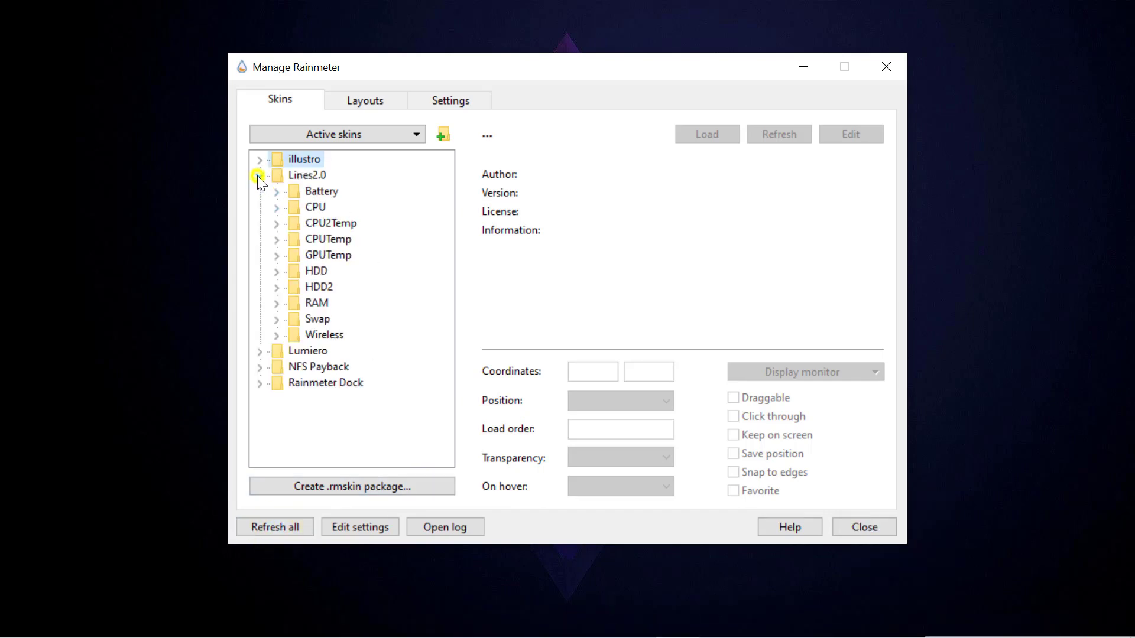
{"action": "left_click", "coordinate": [276, 192]}
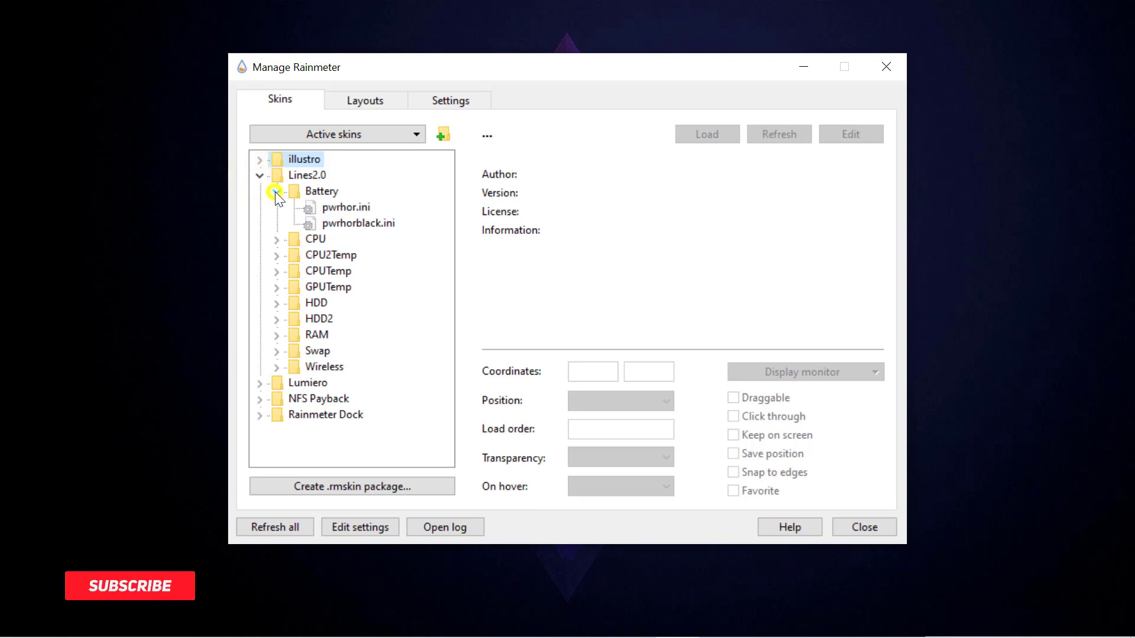
{"action": "left_click", "coordinate": [355, 208]}
{"action": "left_click", "coordinate": [704, 135]}
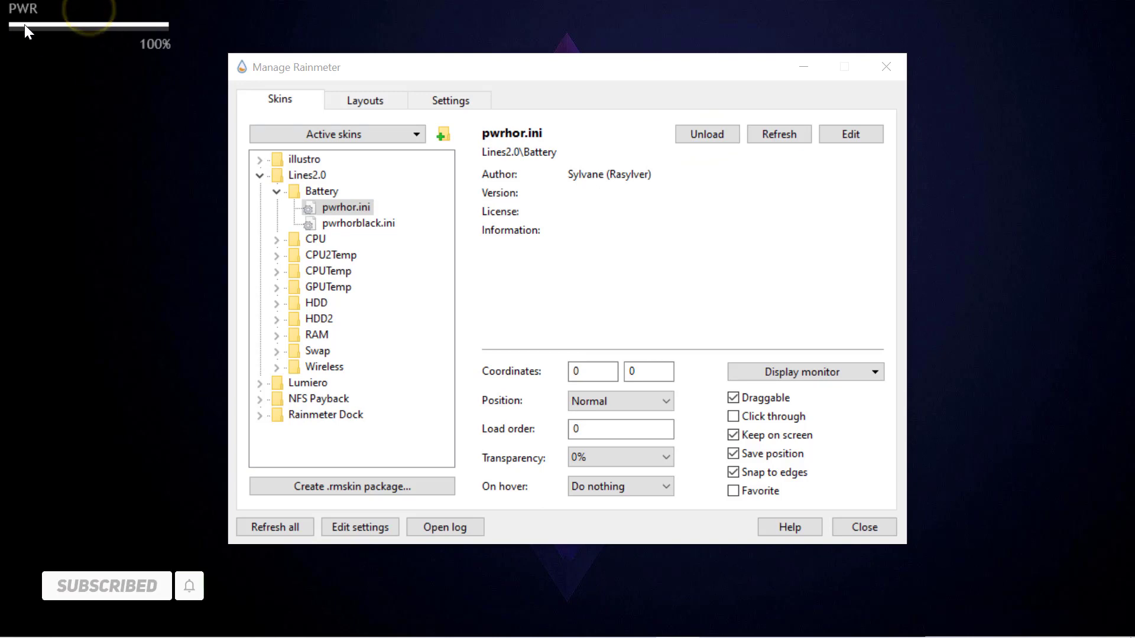
{"action": "left_click_drag", "start_coordinate": [24, 24], "coordinate": [981, 103]}
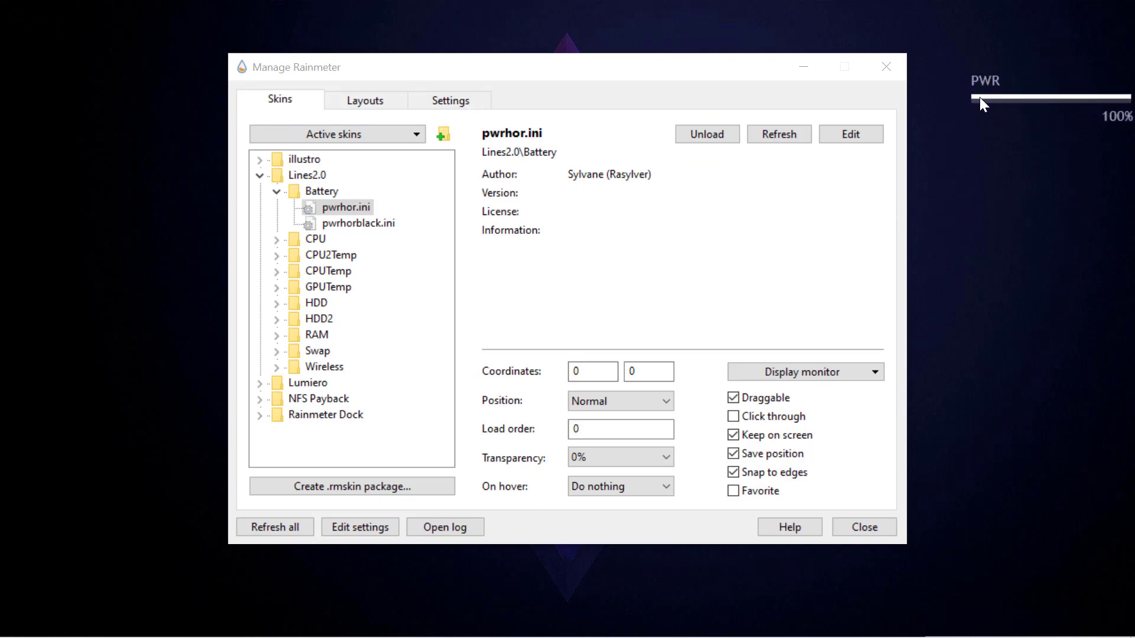
Load the Lines2.0 CPU skin cpuhor.ini and place its meter directly below the PWR meter at about 1085, 131
{"action": "left_click", "coordinate": [277, 240]}
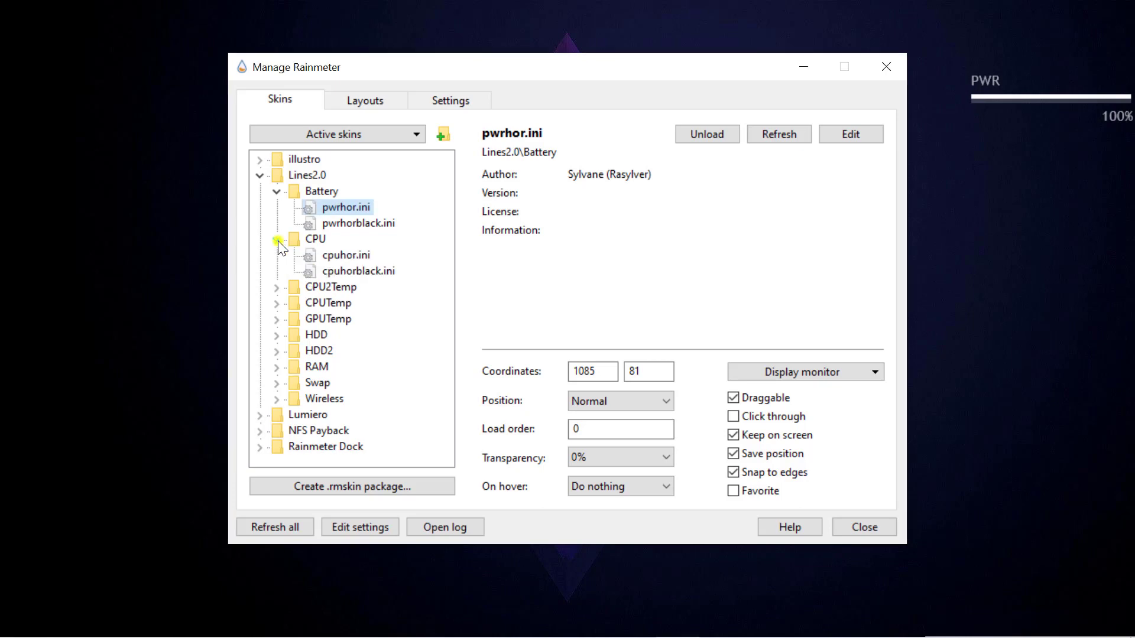
{"action": "left_click", "coordinate": [345, 255]}
{"action": "left_click", "coordinate": [708, 135]}
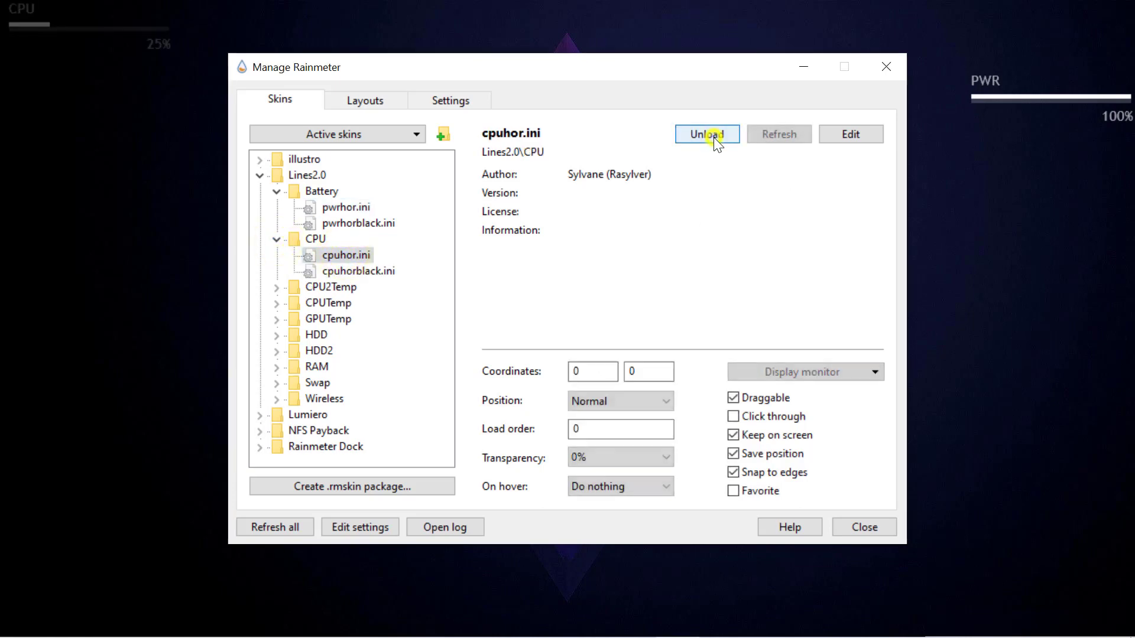
{"action": "left_click", "coordinate": [22, 23]}
{"action": "left_click_drag", "start_coordinate": [28, 34], "coordinate": [977, 138]}
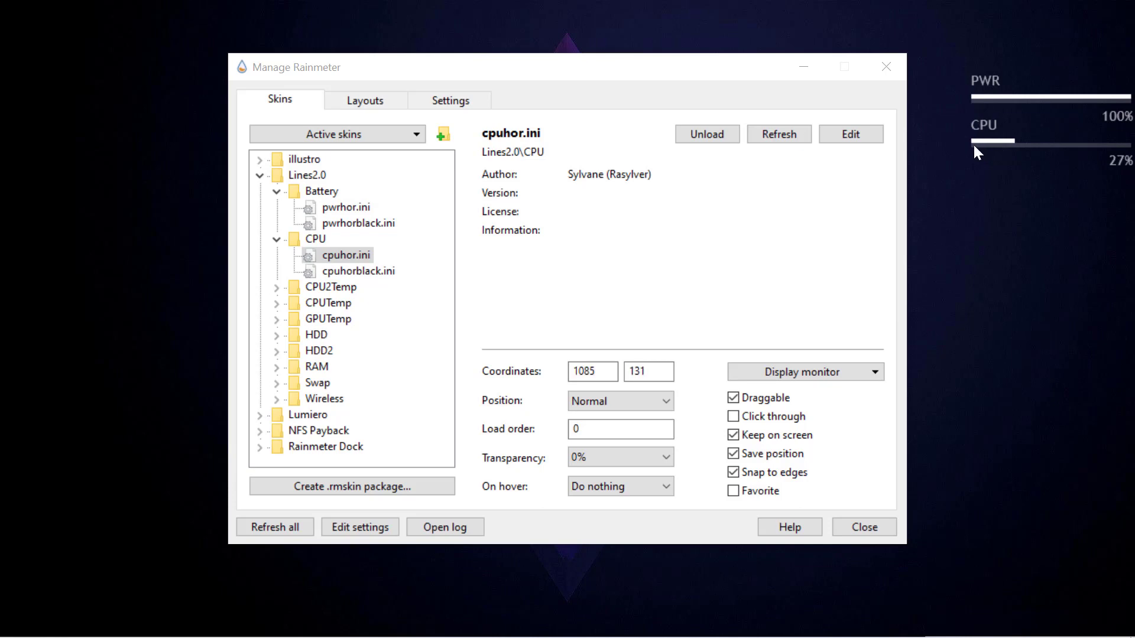
Load the Lines2.0 HDD skin HDDhor.ini and place its meter below the CPU meter on the desktop
{"action": "left_click", "coordinate": [276, 335]}
{"action": "left_click", "coordinate": [343, 351]}
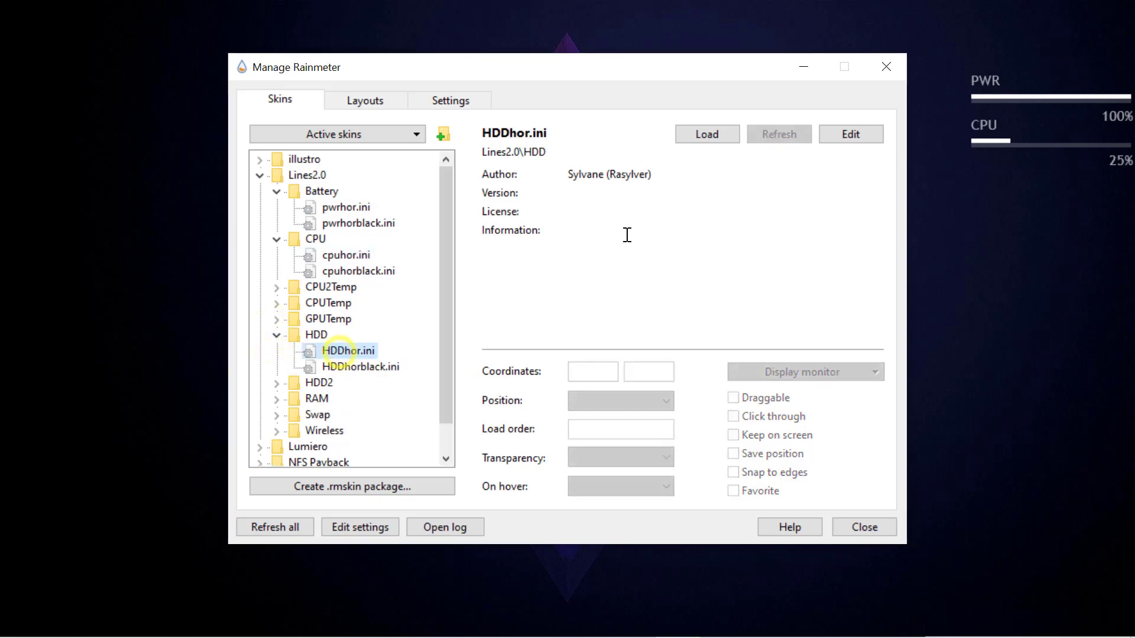
{"action": "left_click", "coordinate": [691, 134]}
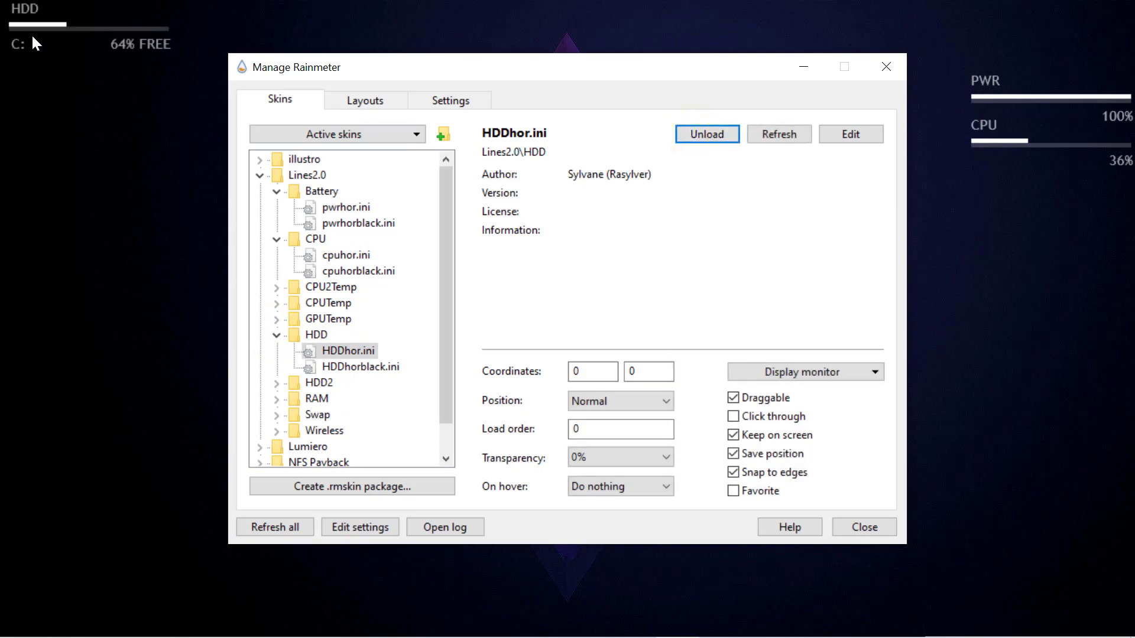
{"action": "left_click_drag", "start_coordinate": [14, 23], "coordinate": [977, 182]}
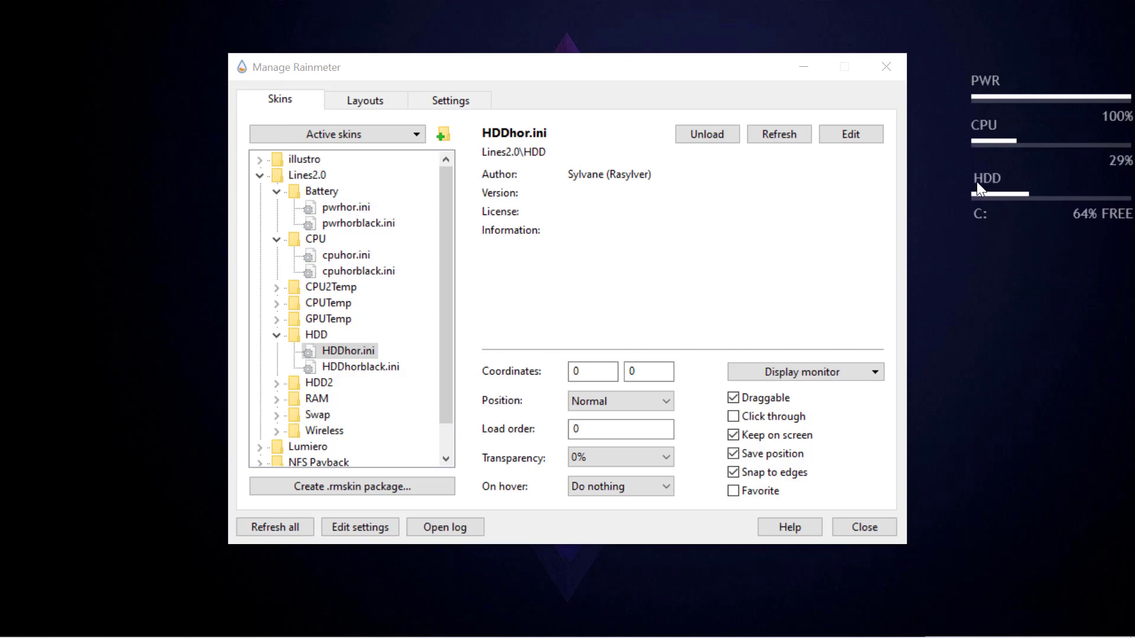
Load the Lines2.0 RAM skin ramhor.ini and place its meter below the HDD meter at about 1085, 263
{"action": "left_click", "coordinate": [279, 400]}
{"action": "left_click", "coordinate": [336, 417]}
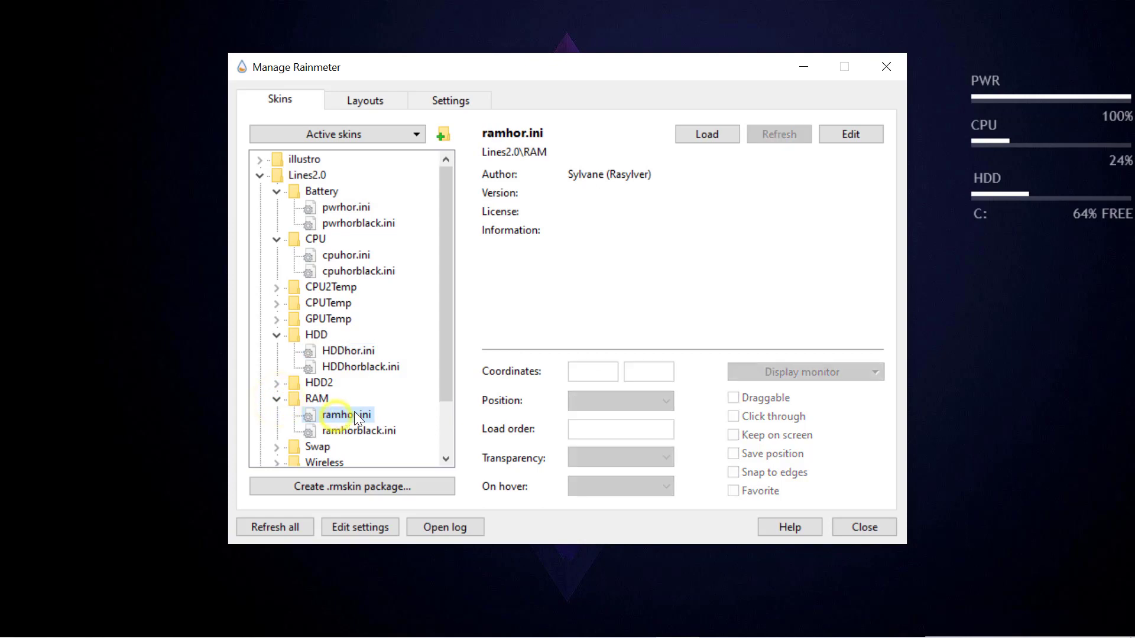
{"action": "left_click", "coordinate": [706, 134]}
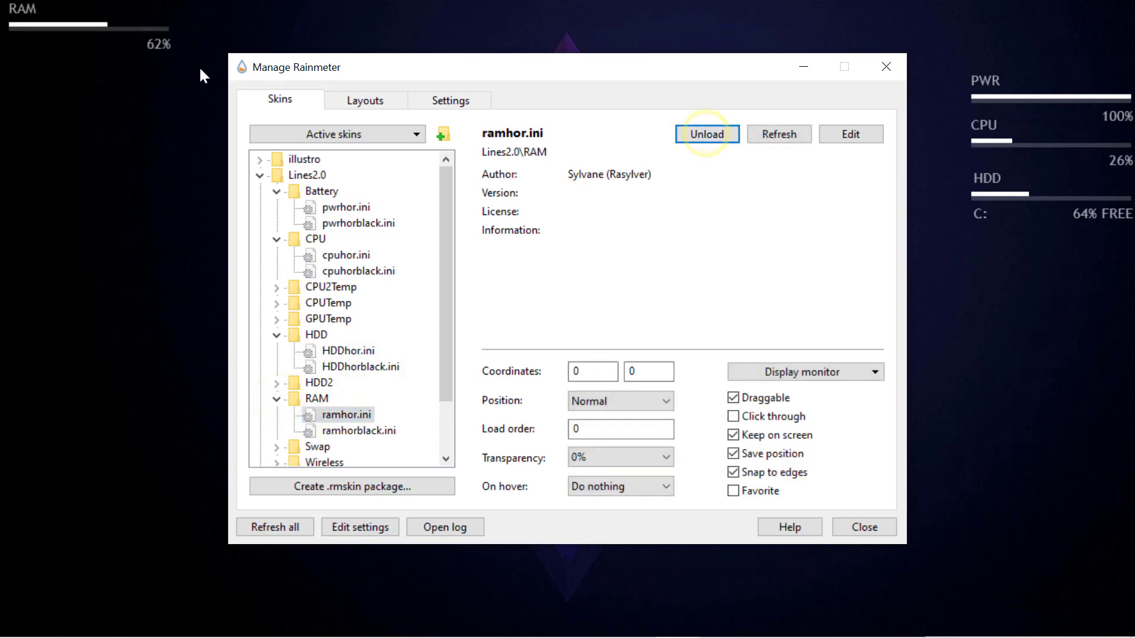
{"action": "left_click", "coordinate": [10, 8]}
{"action": "left_click_drag", "start_coordinate": [23, 19], "coordinate": [971, 243]}
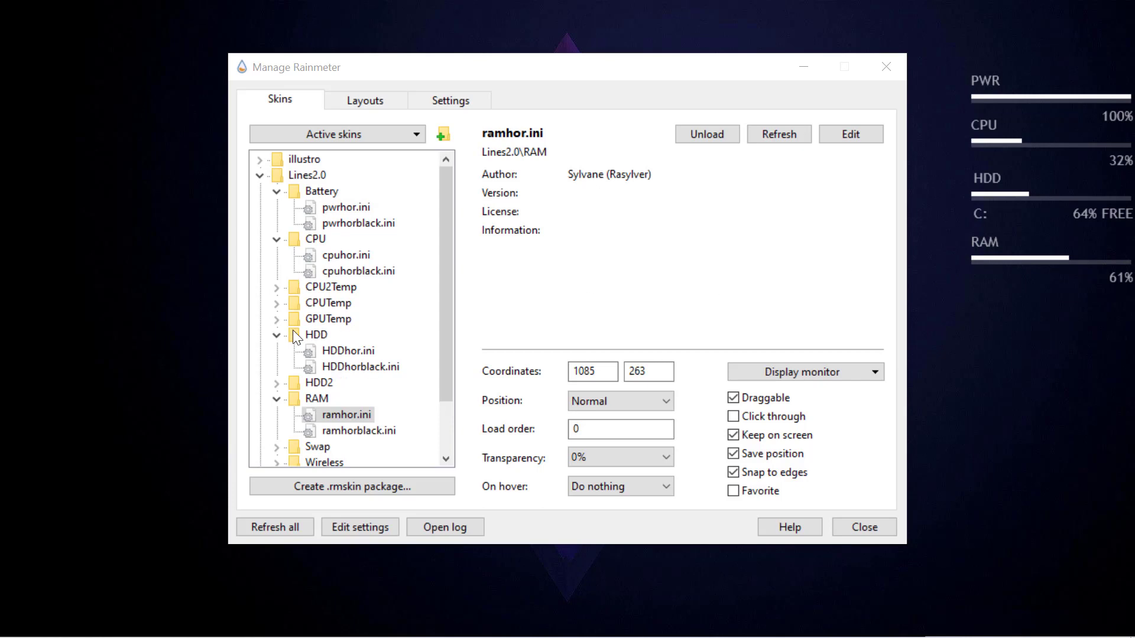
Load the Date.ini skin from the Lumiero Date folder onto the desktop
{"action": "scroll", "coordinate": [293, 330], "scroll_direction": "down", "scroll_amount": 2}
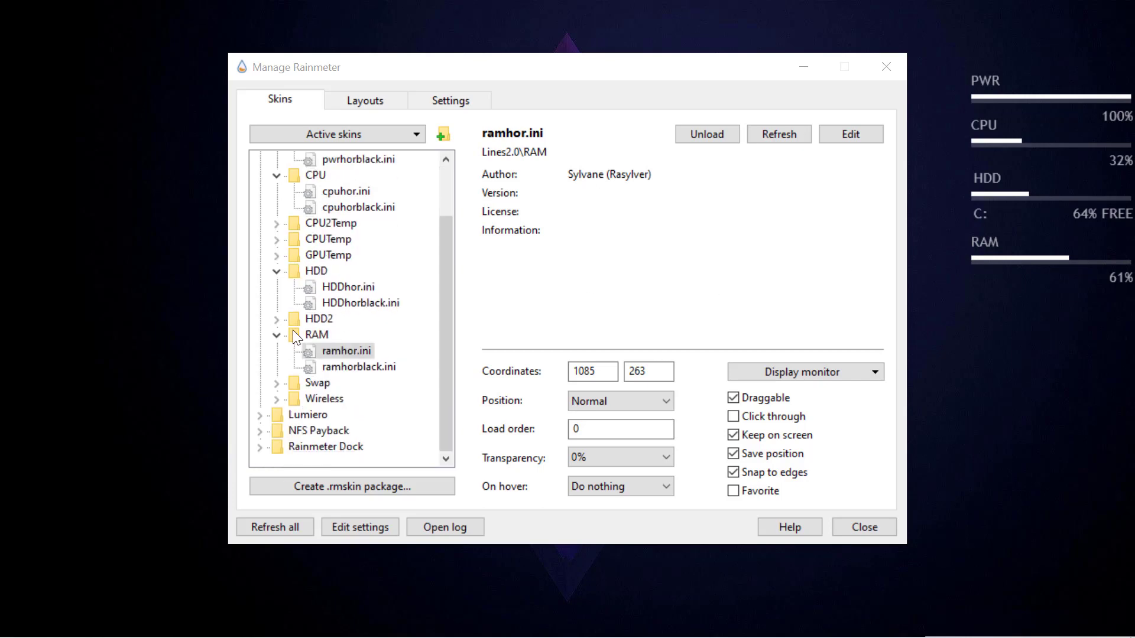
{"action": "left_click", "coordinate": [260, 417]}
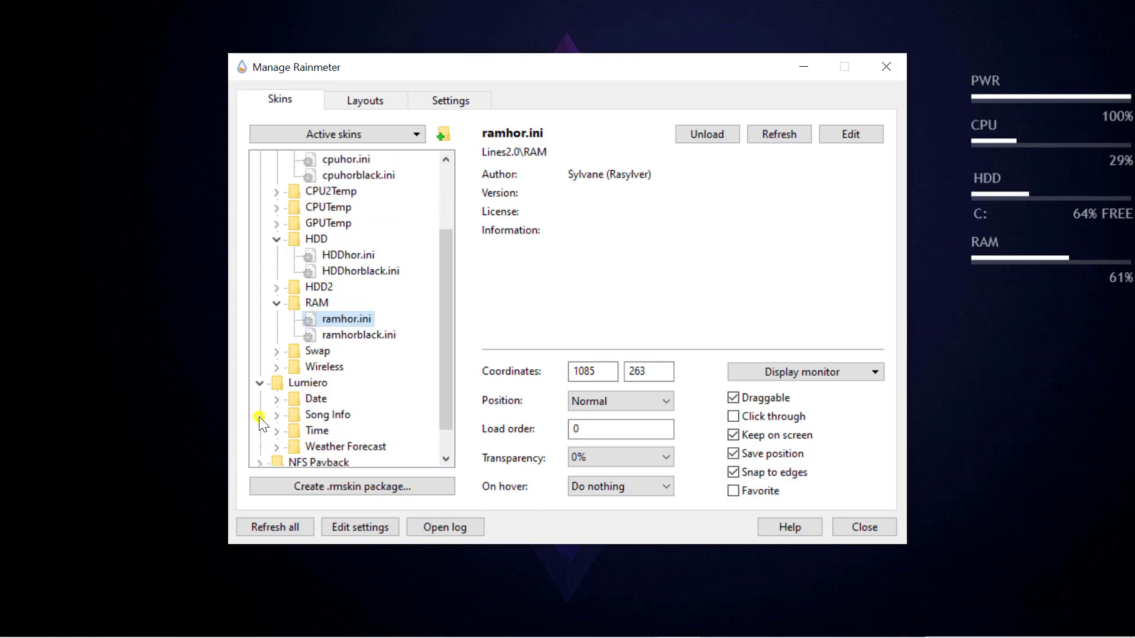
{"action": "left_click", "coordinate": [278, 399]}
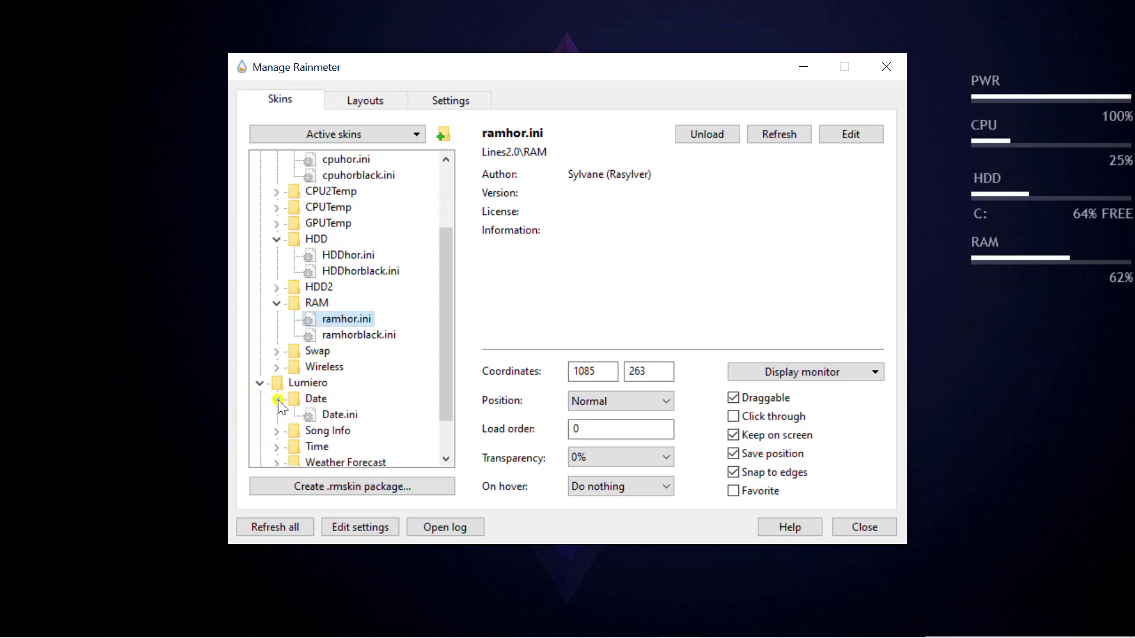
{"action": "left_click", "coordinate": [343, 415]}
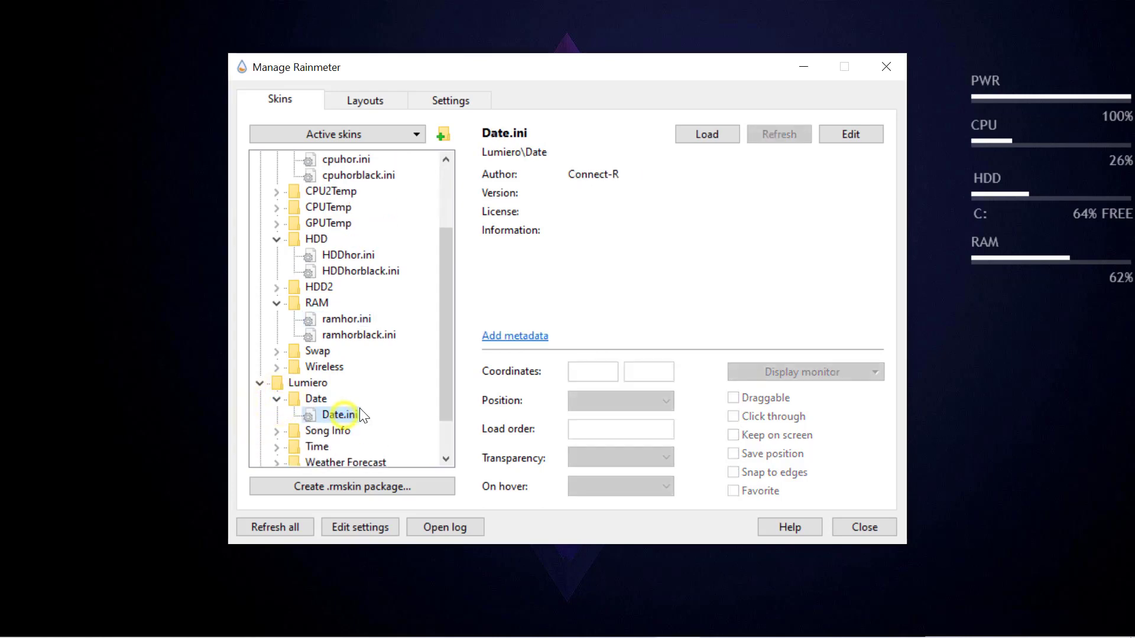
{"action": "left_click", "coordinate": [713, 135]}
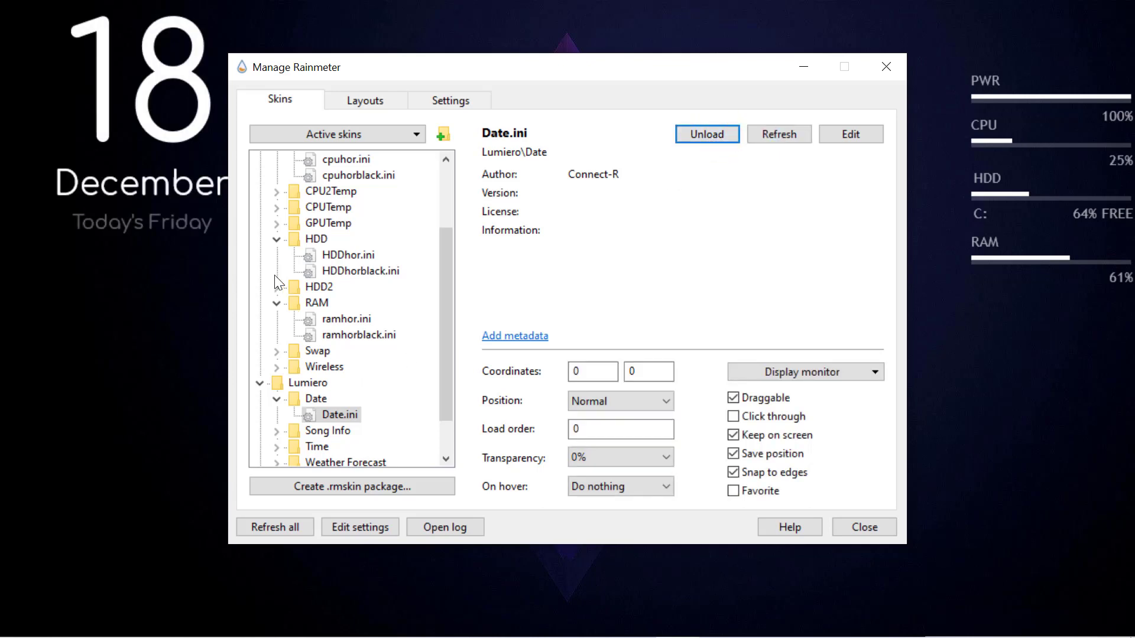
Open the Lumiero Date skin's Date.ini file for editing and move its editor window up on the desktop
{"action": "left_click", "coordinate": [804, 66]}
{"action": "right_click", "coordinate": [145, 98]}
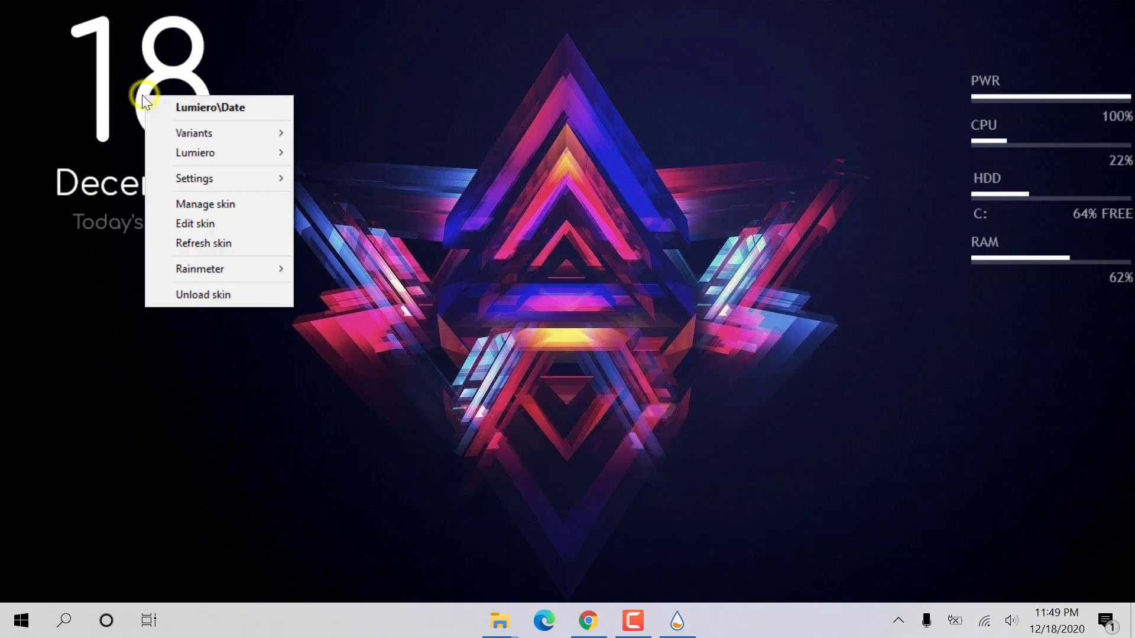
{"action": "left_click", "coordinate": [194, 225]}
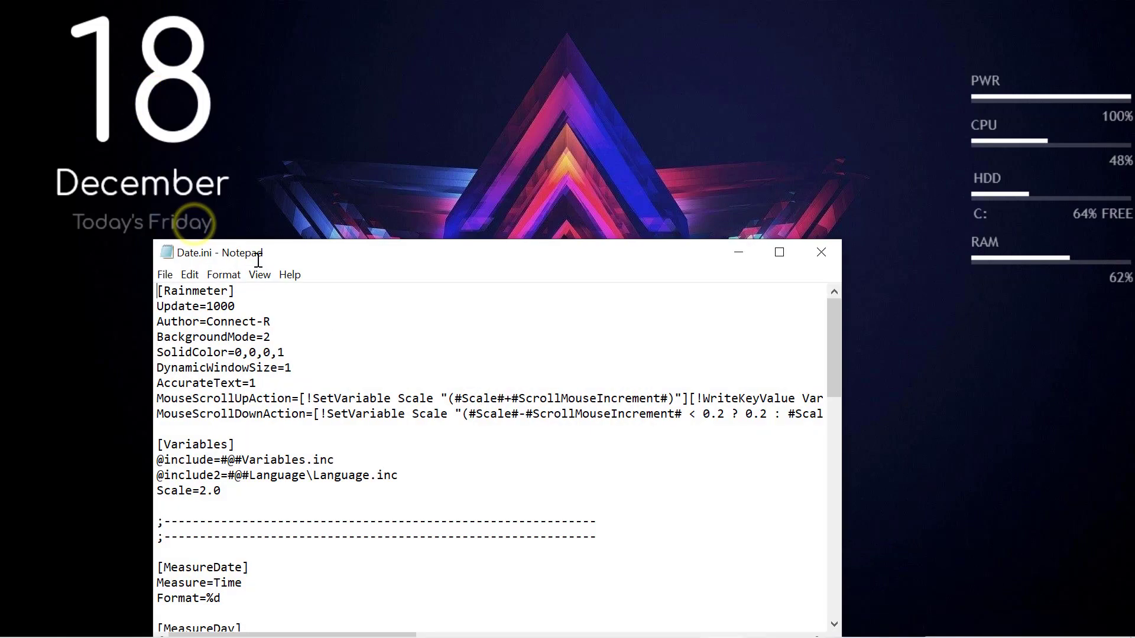
{"action": "left_click_drag", "start_coordinate": [410, 264], "coordinate": [442, 116]}
Change the FontSize multiplier in the [MeterDate] section of Date.ini to 50
{"action": "scroll", "coordinate": [333, 218], "scroll_direction": "down", "scroll_amount": 7}
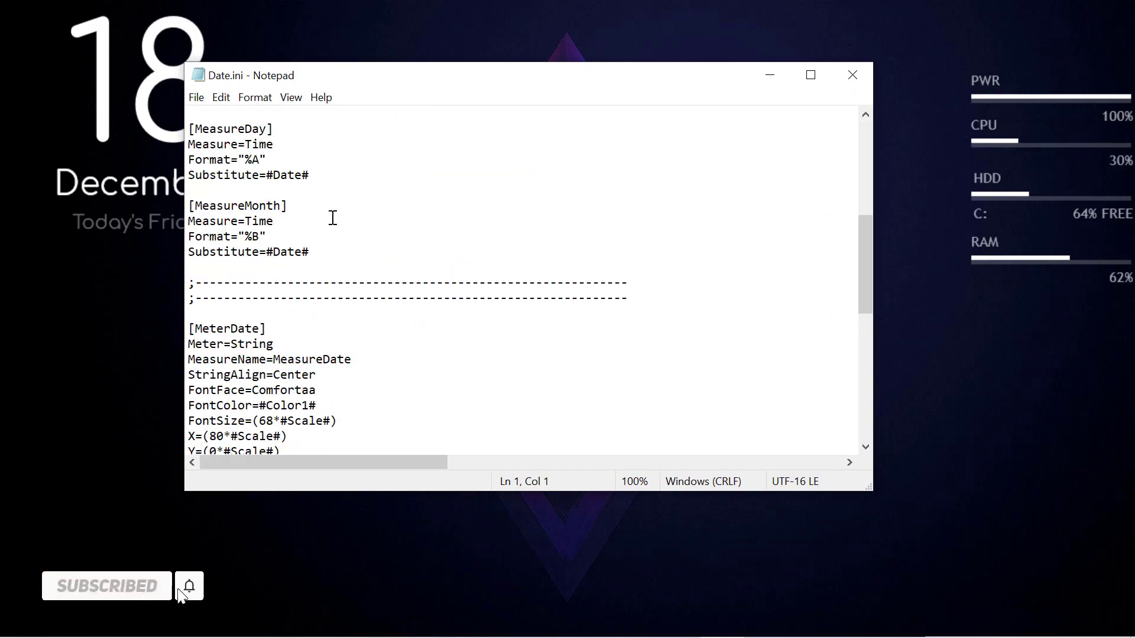
{"action": "scroll", "coordinate": [332, 221], "scroll_direction": "down", "scroll_amount": 1}
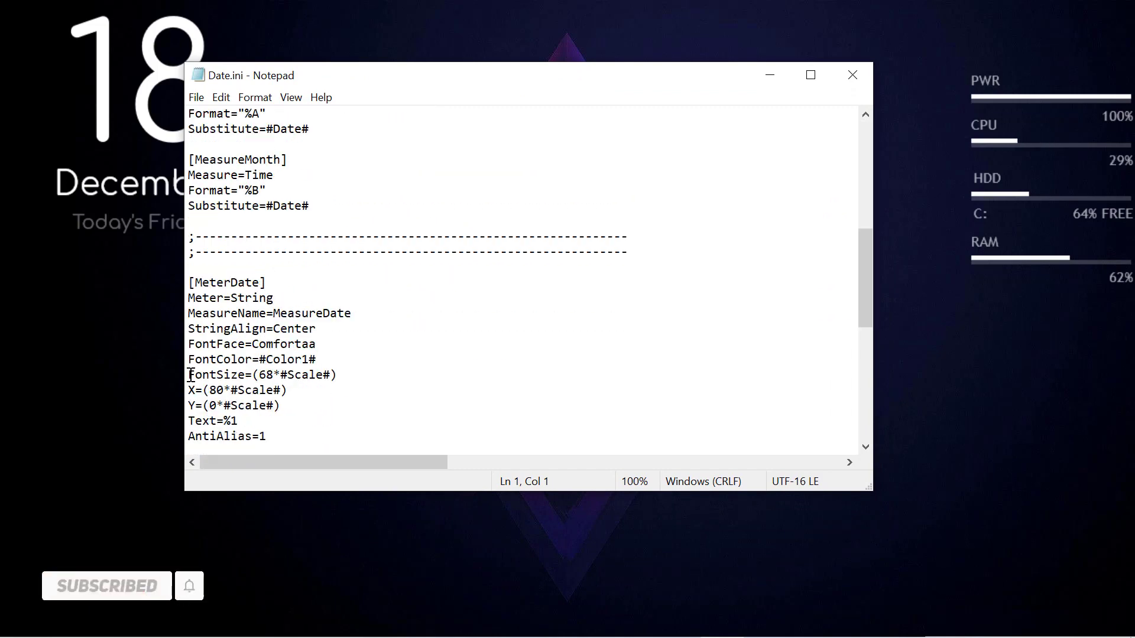
{"action": "left_click_drag", "start_coordinate": [190, 375], "coordinate": [373, 378]}
{"action": "left_click", "coordinate": [356, 377]}
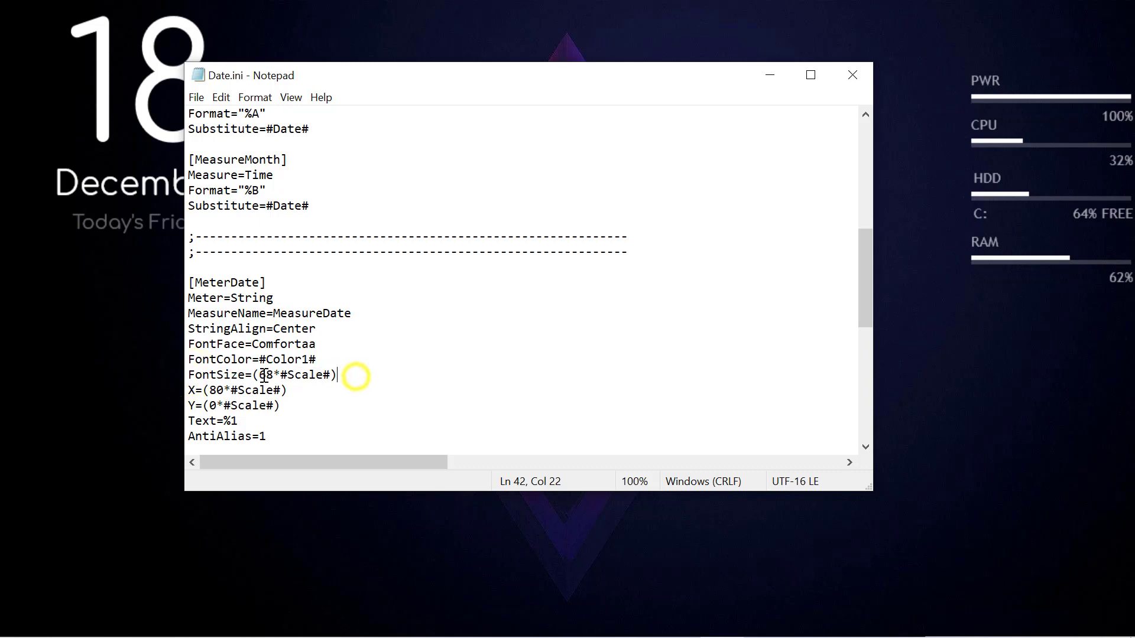
{"action": "key", "text": "BackSpace"}
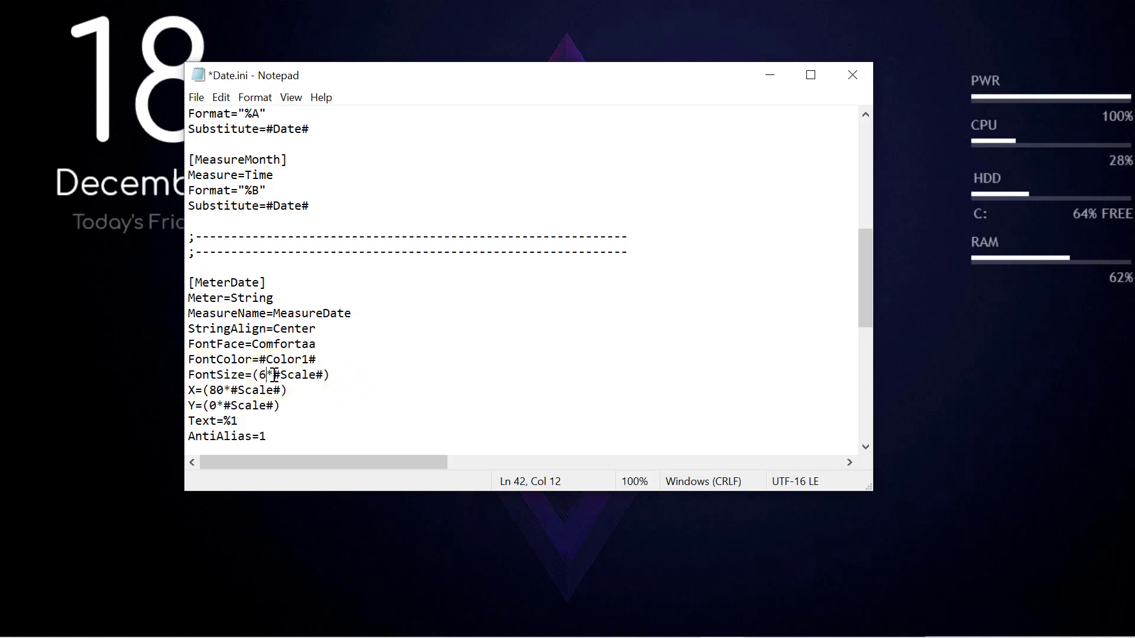
{"action": "type", "text": "50"}
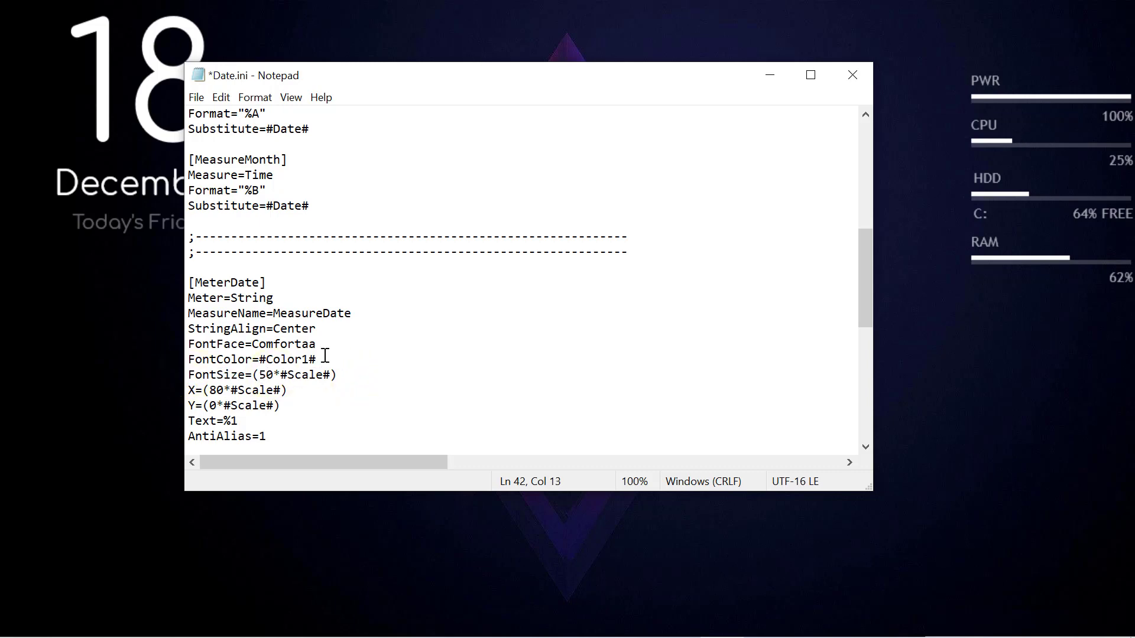
Change the FontSize multiplier in the [MeterMonth] section of Date.ini to 10
{"action": "scroll", "coordinate": [325, 356], "scroll_direction": "down", "scroll_amount": 4}
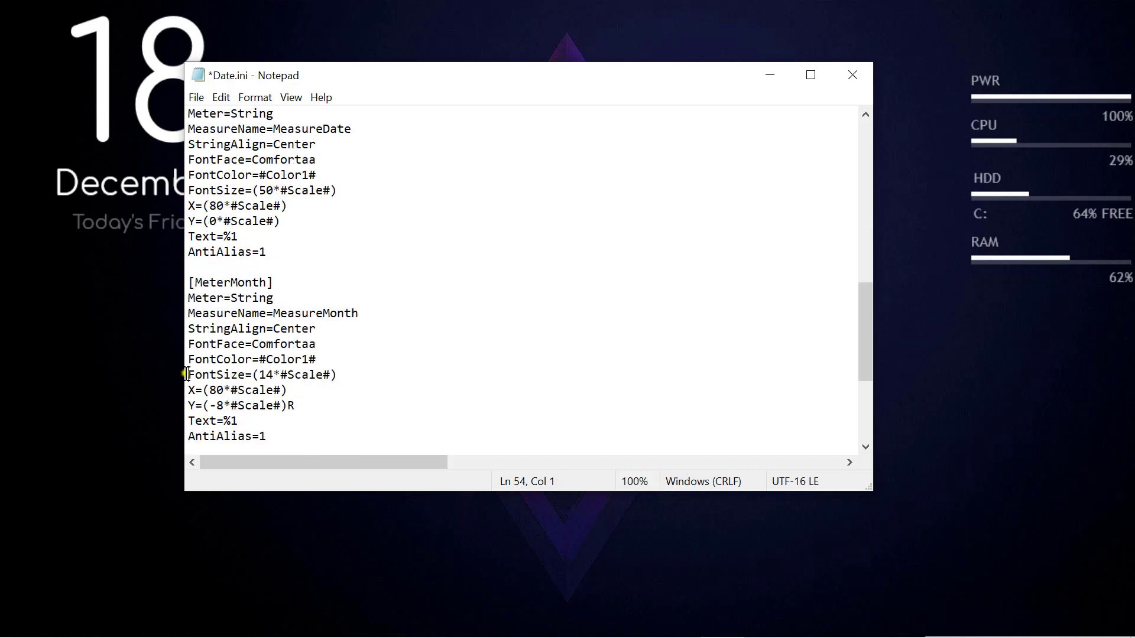
{"action": "left_click_drag", "start_coordinate": [187, 375], "coordinate": [349, 375]}
{"action": "left_click", "coordinate": [366, 376]}
{"action": "key", "text": "BackSpace"}
{"action": "key", "text": "BackSpace"}
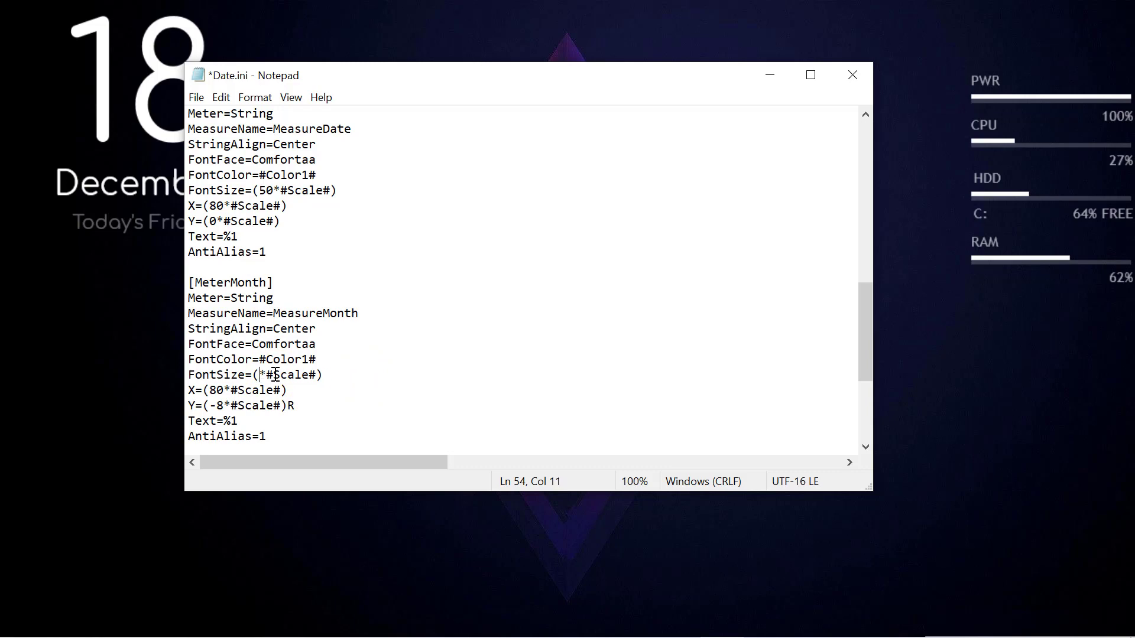
Change the FontSize multiplier in the [MeterDay] section of Date.ini to 6
{"action": "scroll", "coordinate": [320, 368], "scroll_direction": "down", "scroll_amount": 4}
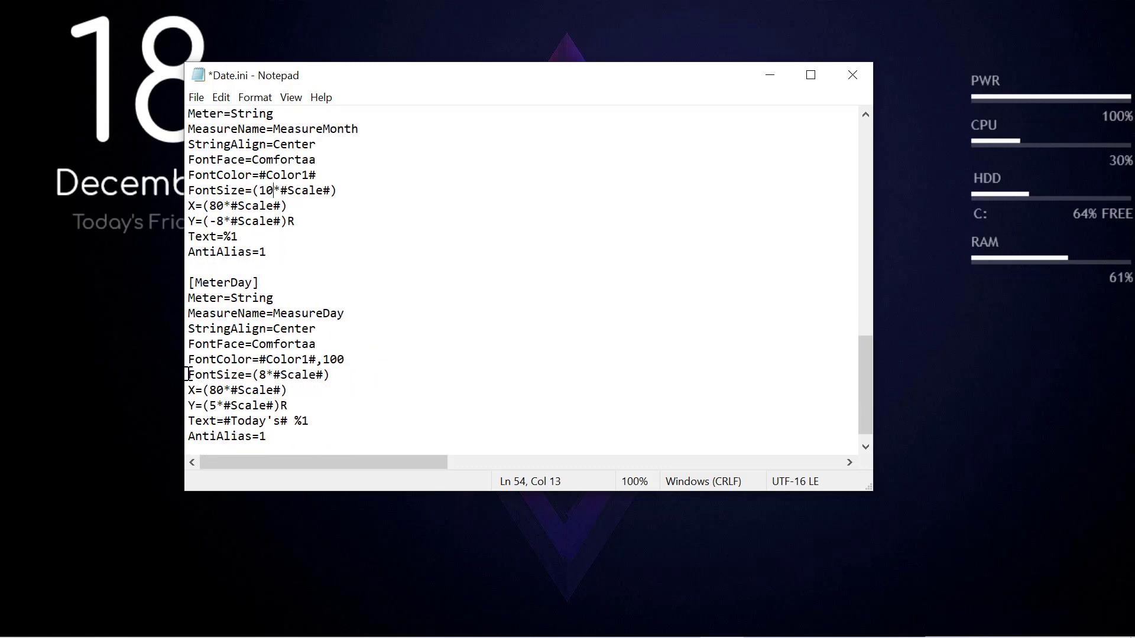
{"action": "left_click_drag", "start_coordinate": [187, 375], "coordinate": [355, 380]}
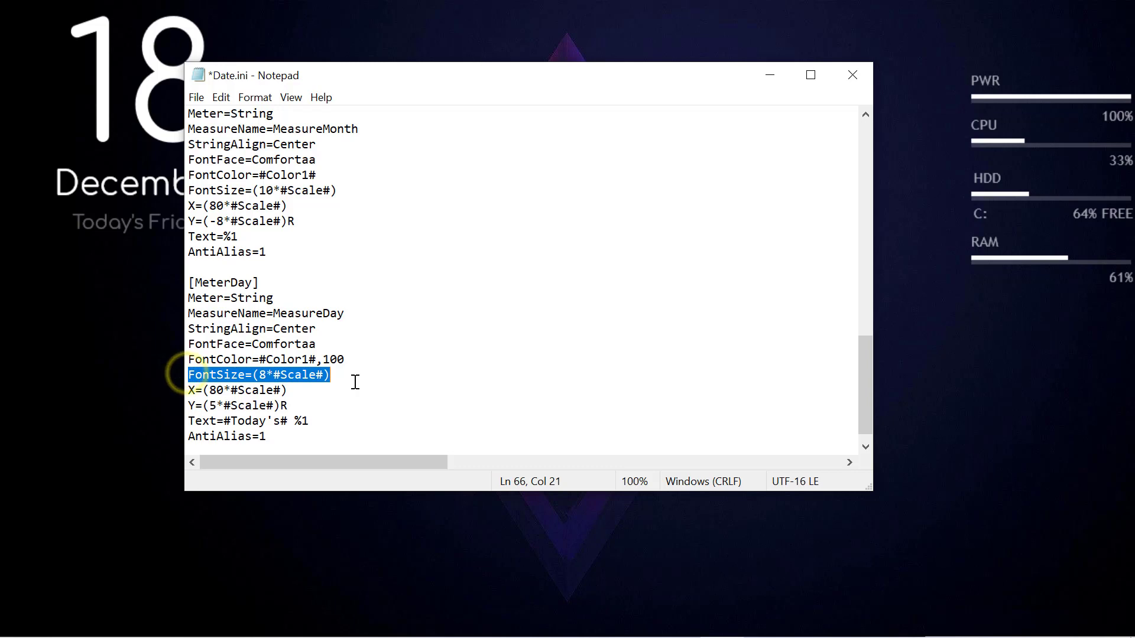
{"action": "double_click", "coordinate": [262, 376]}
{"action": "key", "text": "BackSpace"}
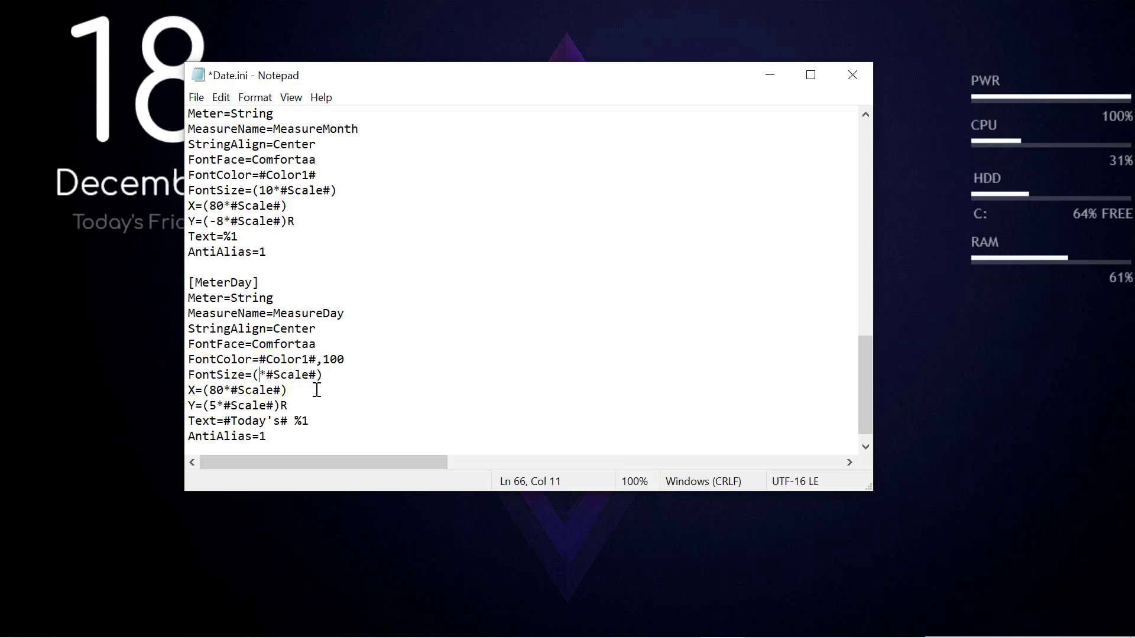
{"action": "type", "text": "6"}
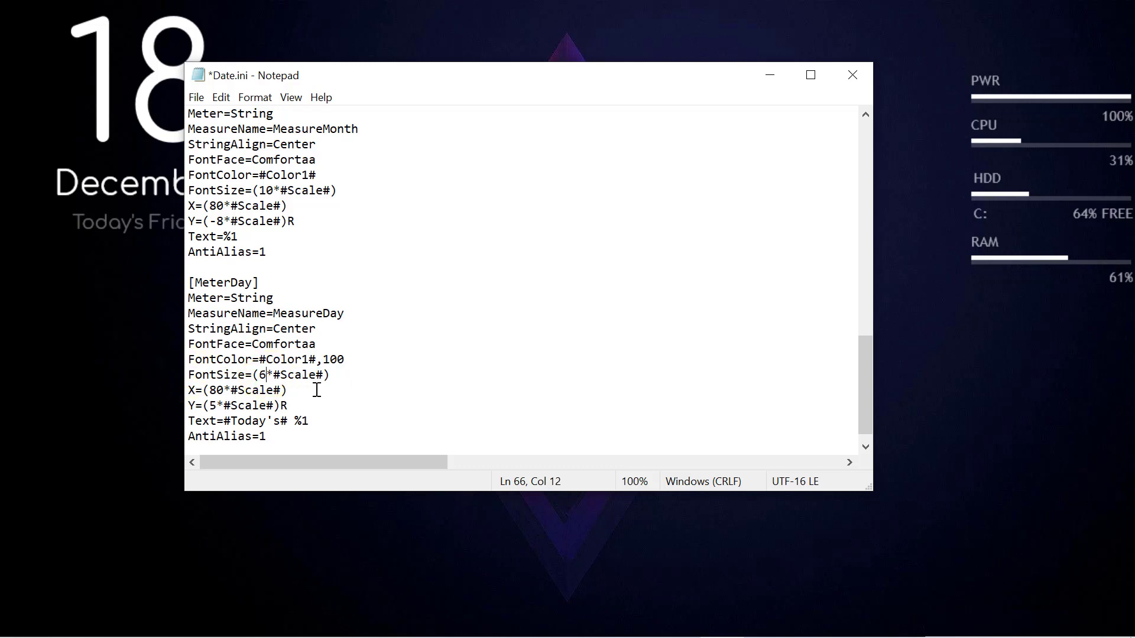
Save and close Date.ini, and refresh the Date skin on the desktop to apply the new font sizes
{"action": "left_click", "coordinate": [197, 97]}
{"action": "left_click", "coordinate": [214, 173]}
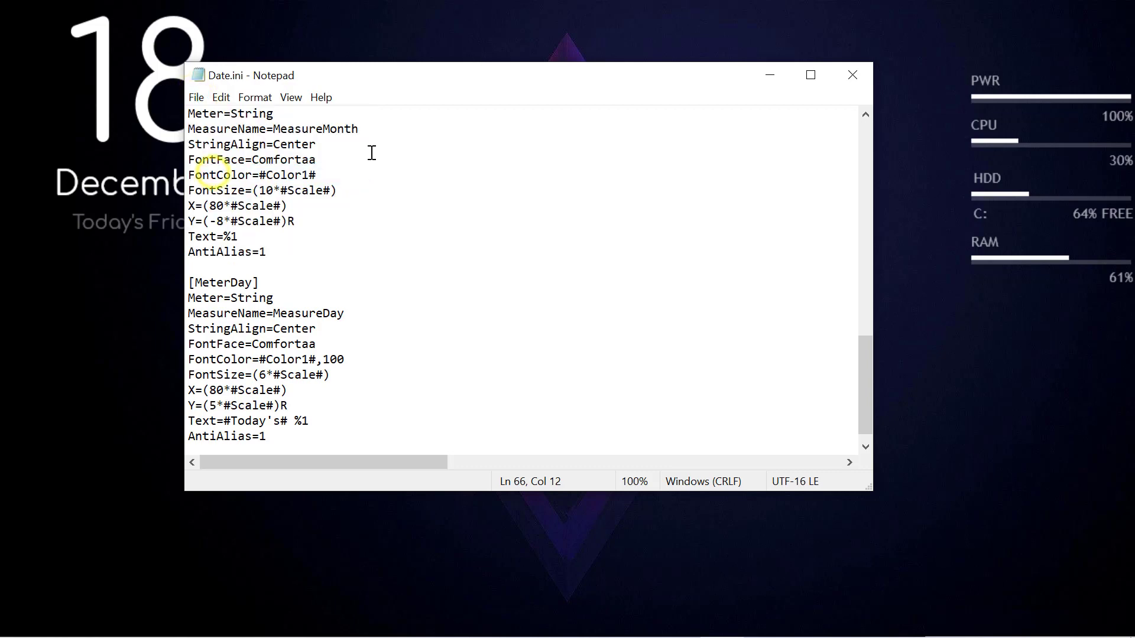
{"action": "left_click", "coordinate": [857, 70]}
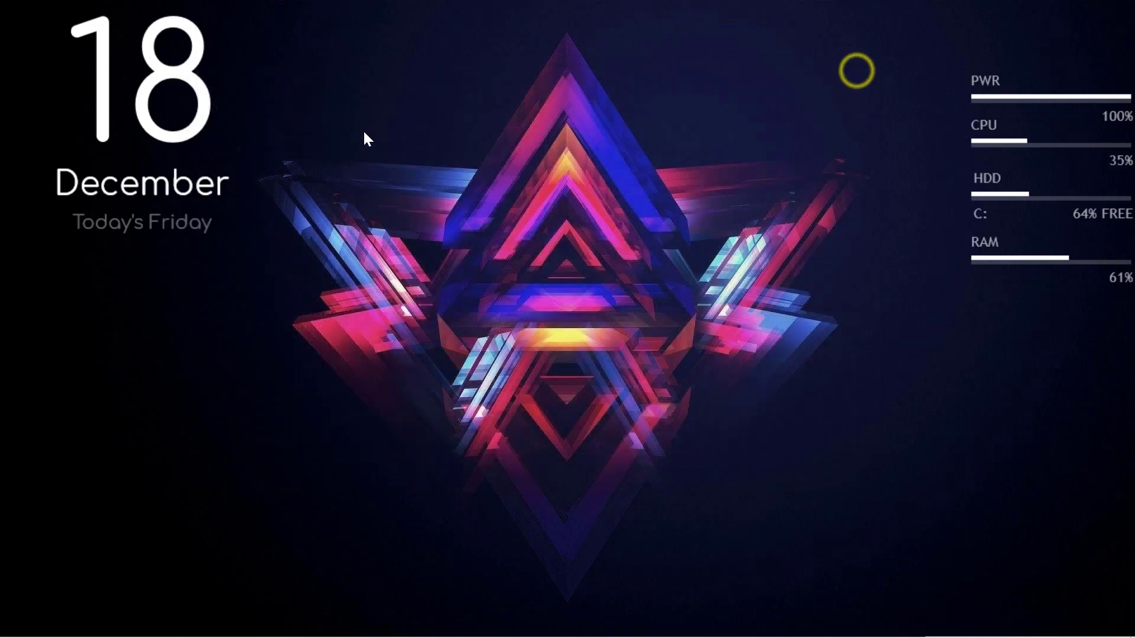
{"action": "right_click", "coordinate": [143, 121]}
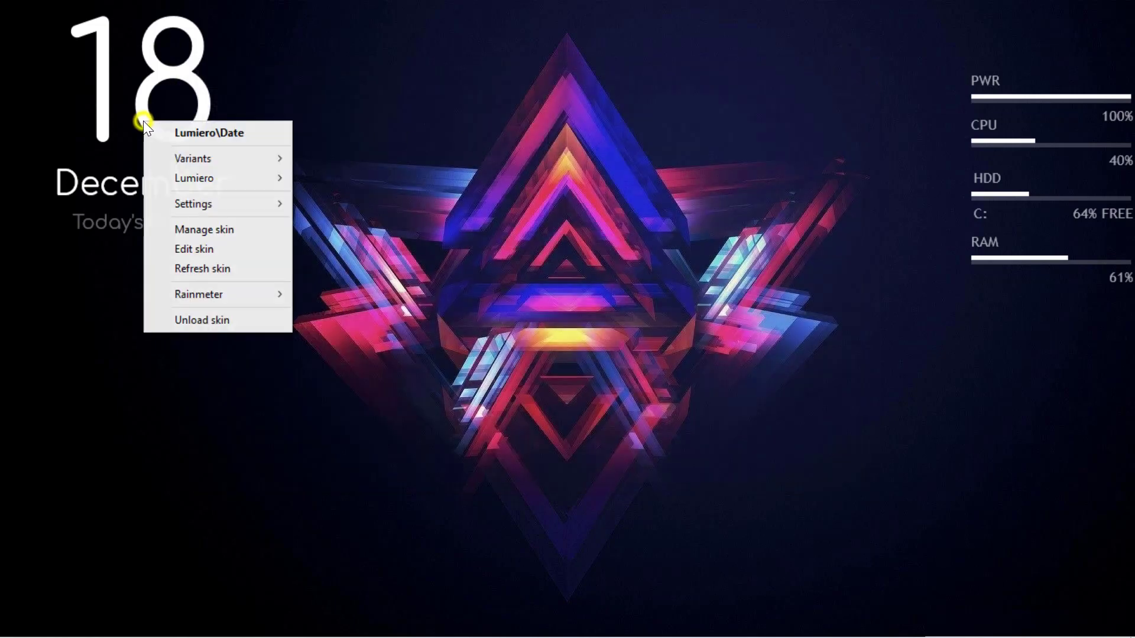
{"action": "left_click", "coordinate": [198, 268]}
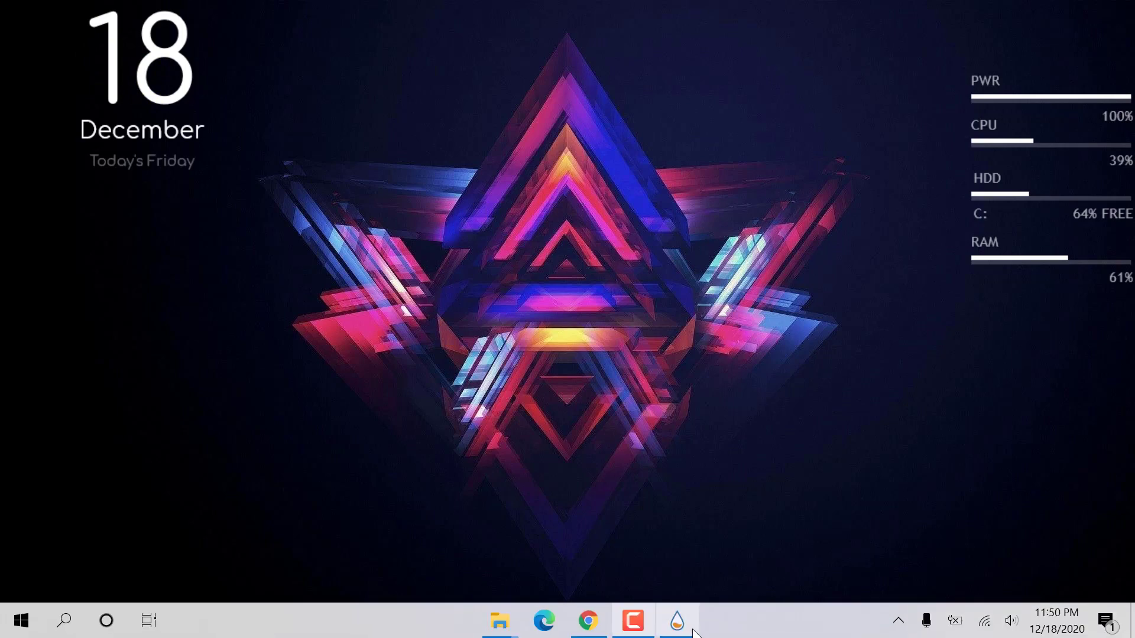
Load the Time.ini skin from the Lumiero Time folder and place the clock below the date at about 28, 202
{"action": "left_click", "coordinate": [681, 631]}
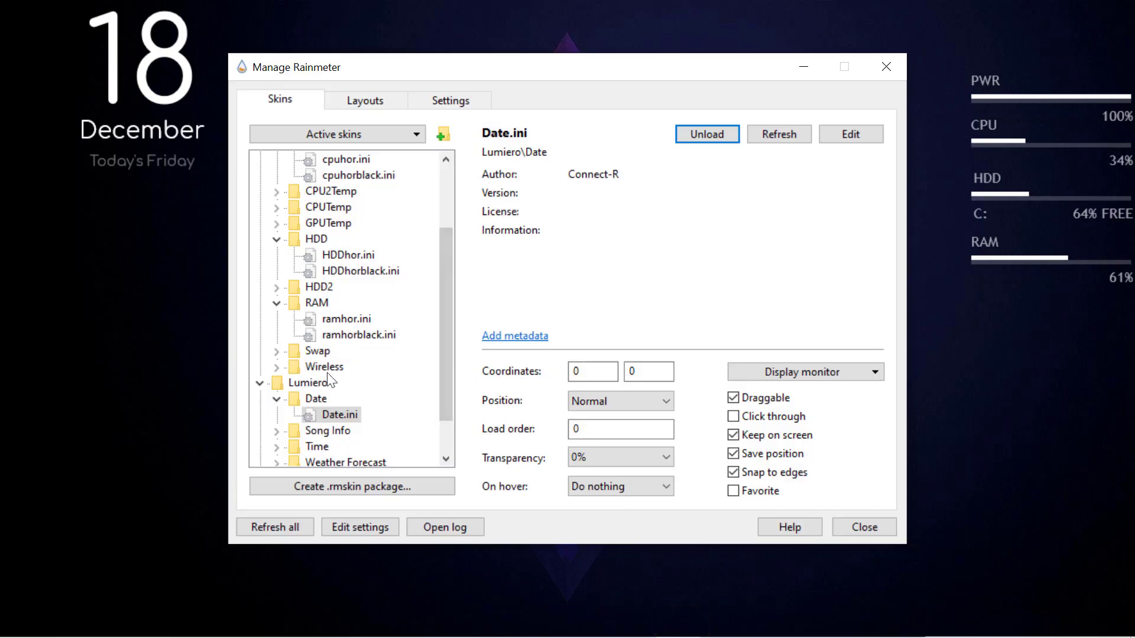
{"action": "scroll", "coordinate": [328, 379], "scroll_direction": "down", "scroll_amount": 1}
{"action": "left_click", "coordinate": [276, 401]}
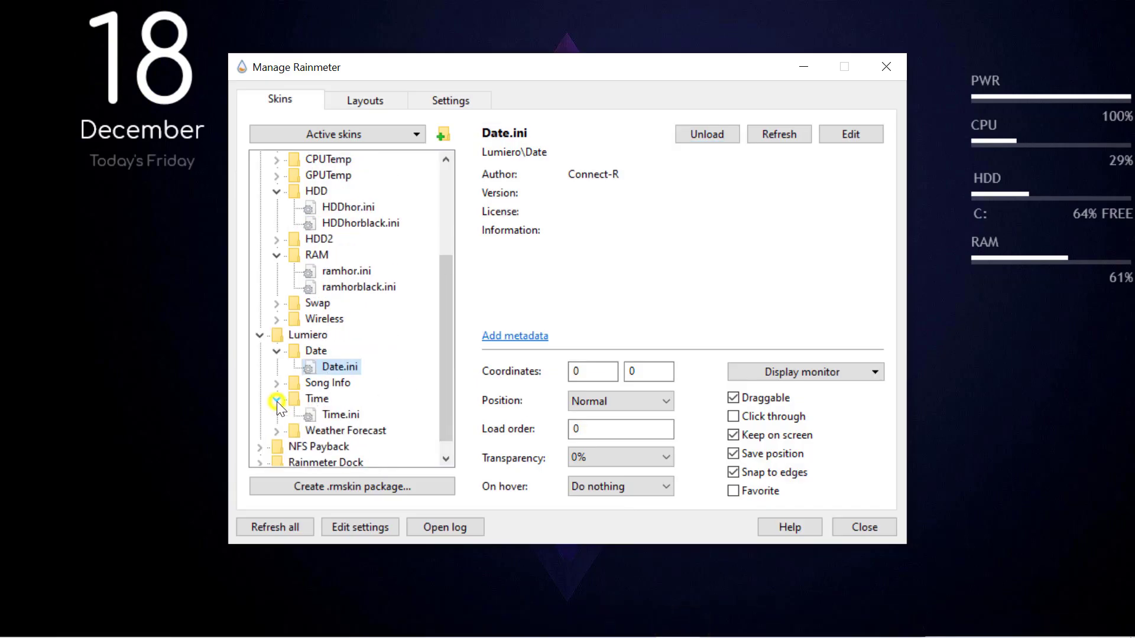
{"action": "left_click", "coordinate": [353, 415]}
{"action": "left_click", "coordinate": [704, 136]}
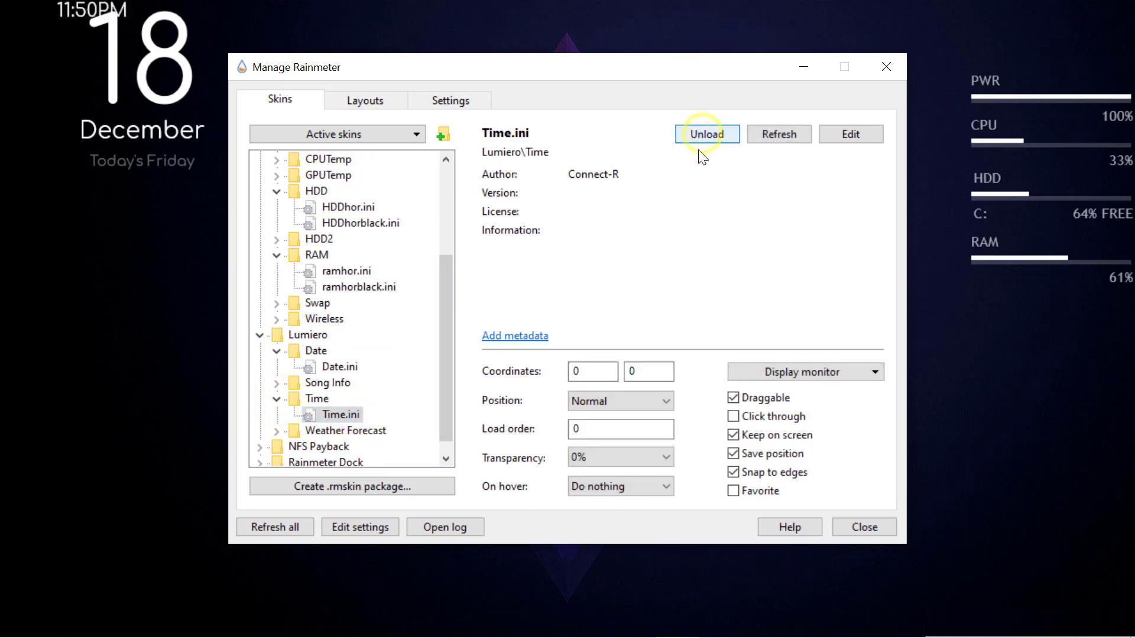
{"action": "left_click_drag", "start_coordinate": [79, 4], "coordinate": [94, 182]}
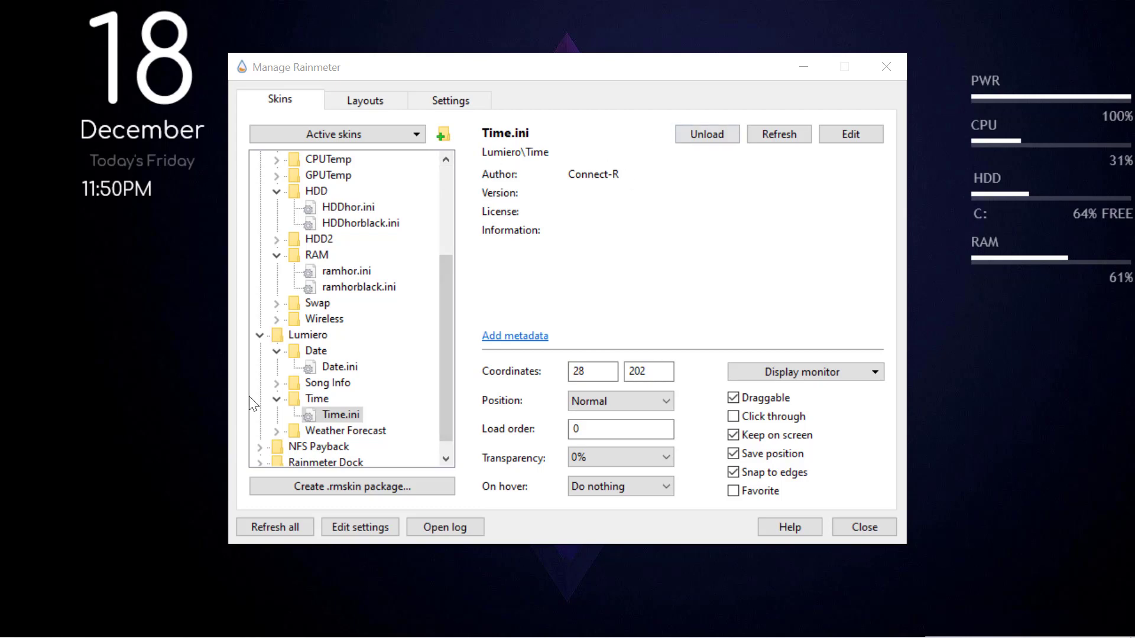
Load the Lumiero Weather Forecast.ini skin and place it below the clock at about 72, 230
{"action": "scroll", "coordinate": [315, 383], "scroll_direction": "down", "scroll_amount": 1}
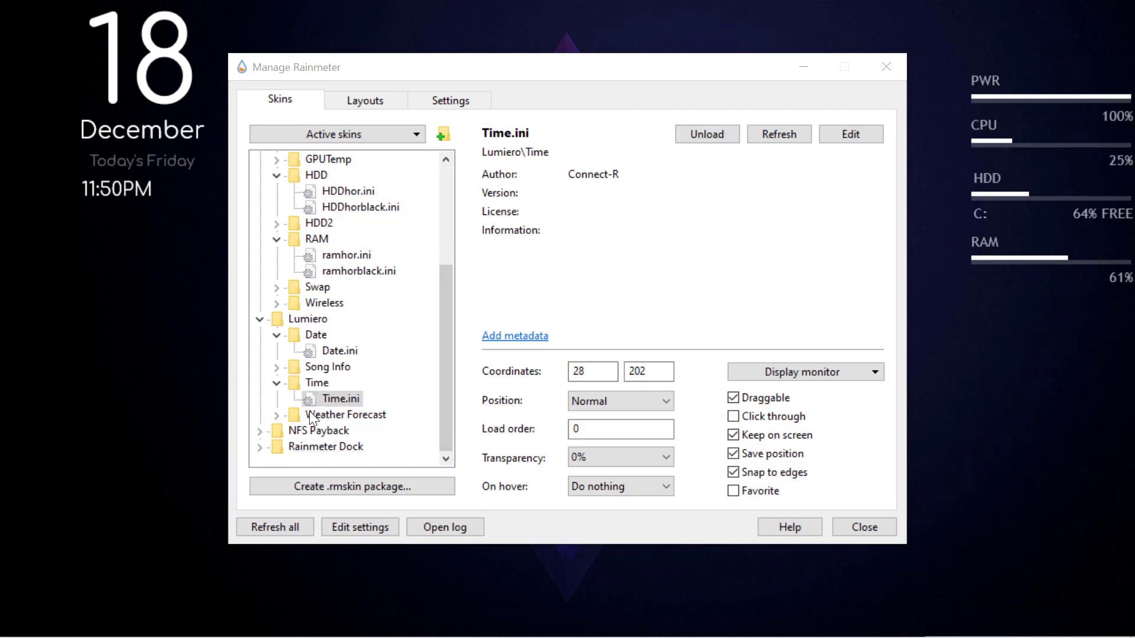
{"action": "left_click", "coordinate": [278, 416]}
{"action": "left_click", "coordinate": [372, 431]}
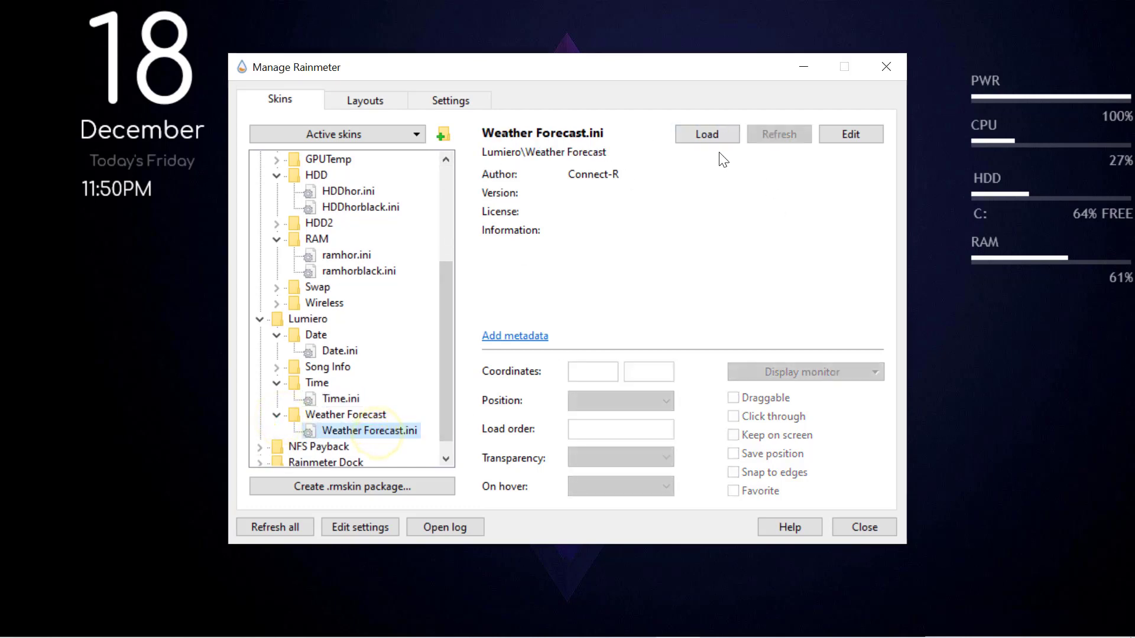
{"action": "left_click", "coordinate": [707, 136]}
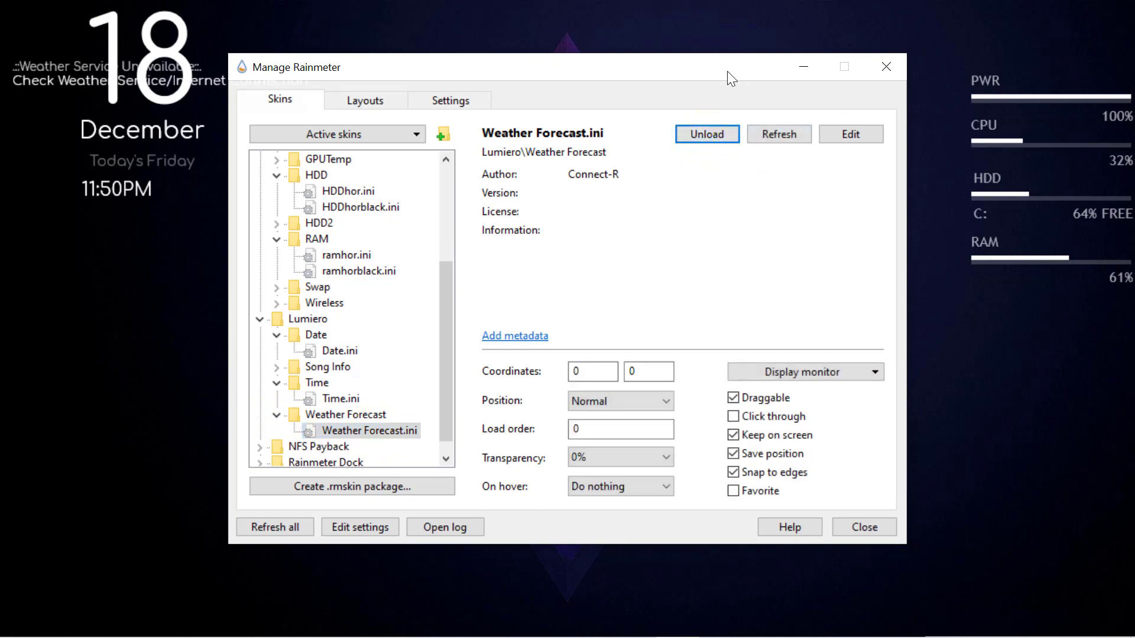
{"action": "left_click_drag", "start_coordinate": [727, 71], "coordinate": [820, 62]}
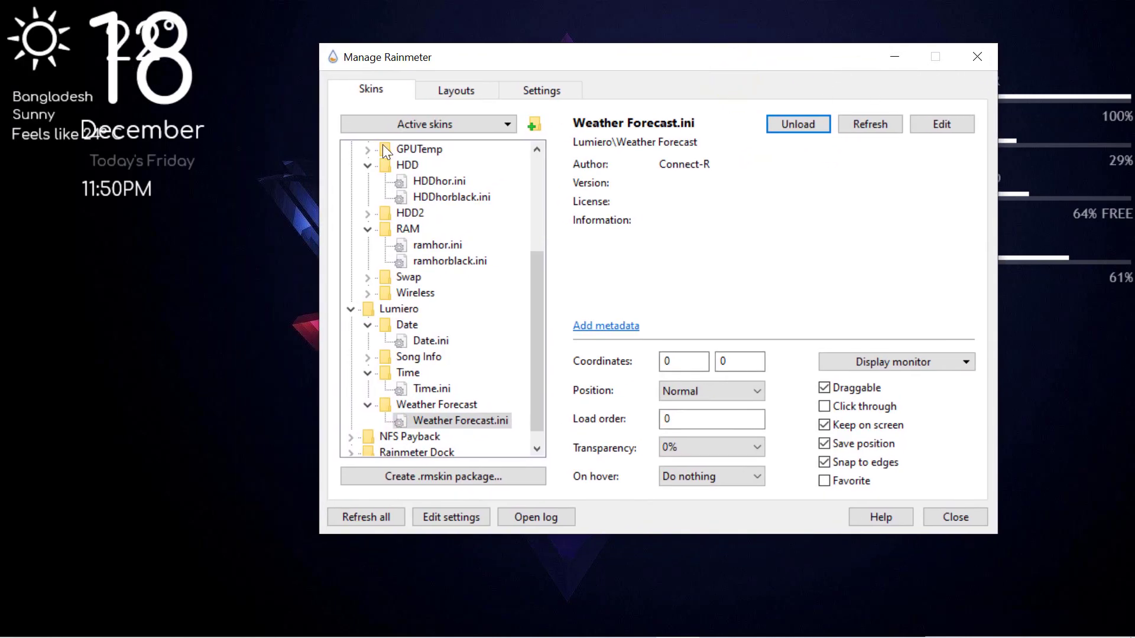
{"action": "left_click_drag", "start_coordinate": [40, 50], "coordinate": [104, 259]}
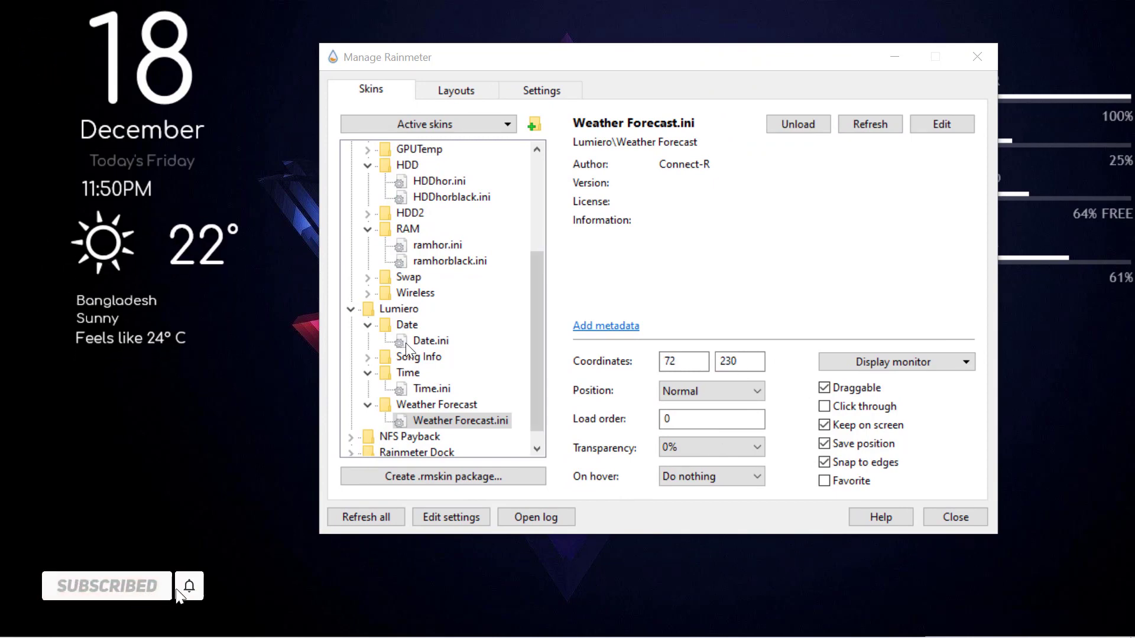
Load the NFS Speed Gauge.ini skin from the NFS Payback folder onto the desktop
{"action": "scroll", "coordinate": [405, 343], "scroll_direction": "down", "scroll_amount": 1}
{"action": "left_click", "coordinate": [351, 438]}
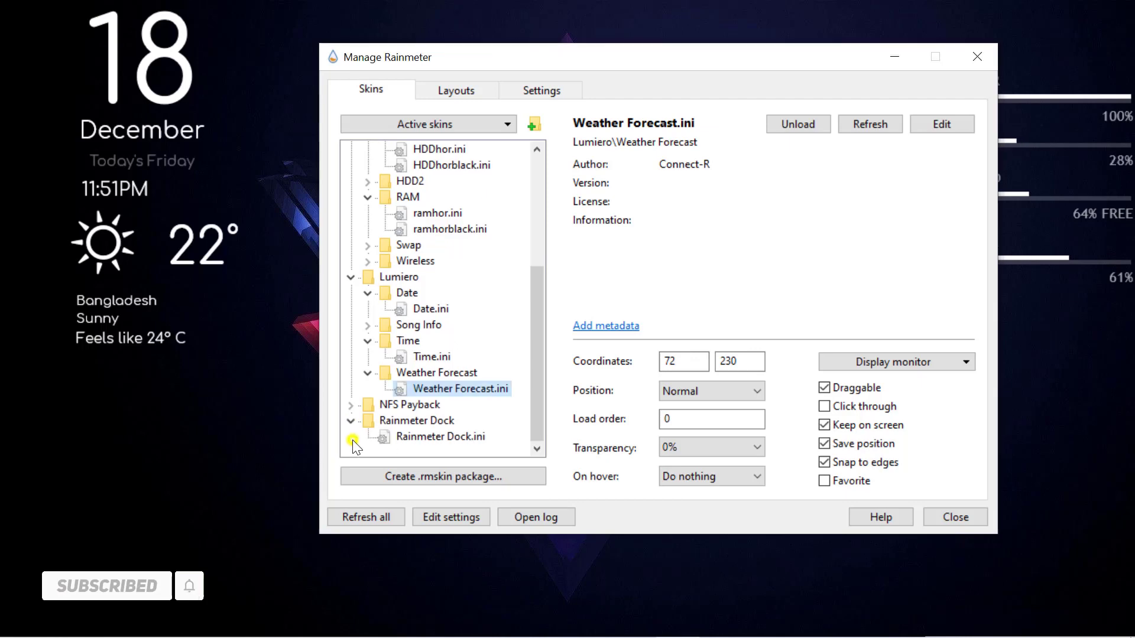
{"action": "left_click", "coordinate": [353, 405]}
{"action": "left_click", "coordinate": [447, 421]}
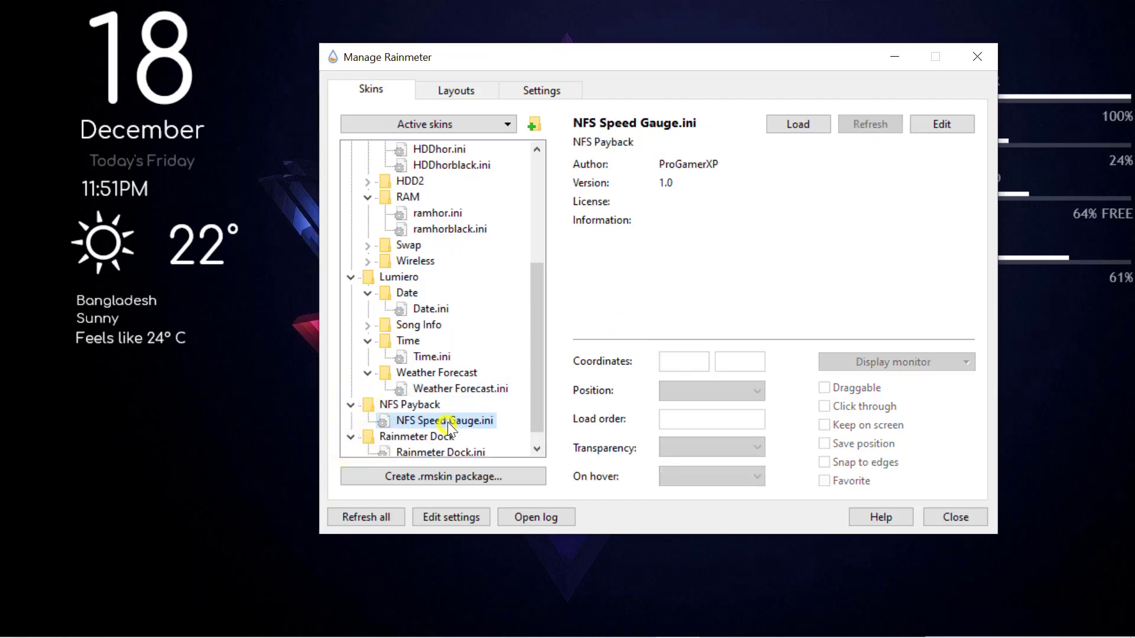
{"action": "left_click", "coordinate": [804, 124]}
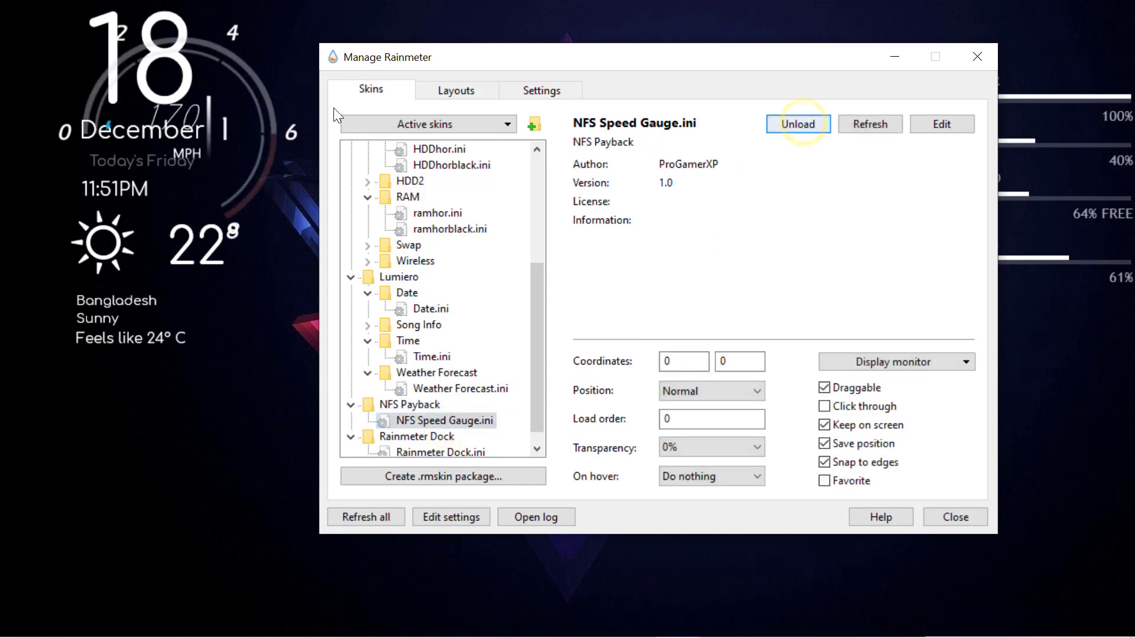
Place the speed gauge at about 874, 418, moving the date skin out of the way and back above the clock
{"action": "left_click_drag", "start_coordinate": [194, 104], "coordinate": [65, 455]}
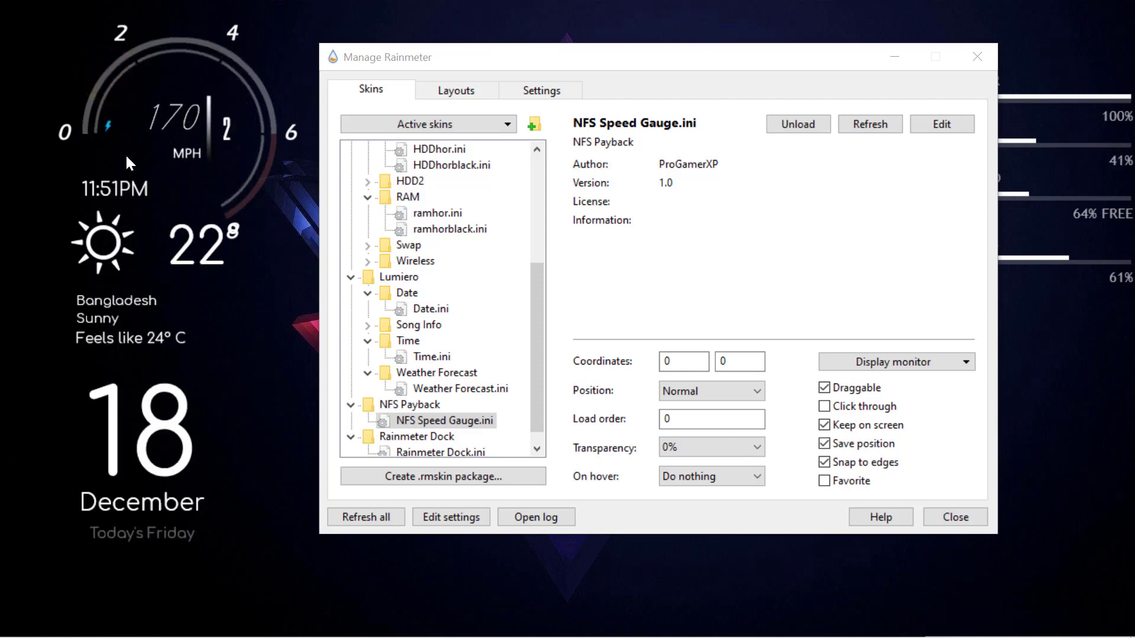
{"action": "left_click_drag", "start_coordinate": [115, 84], "coordinate": [897, 497]}
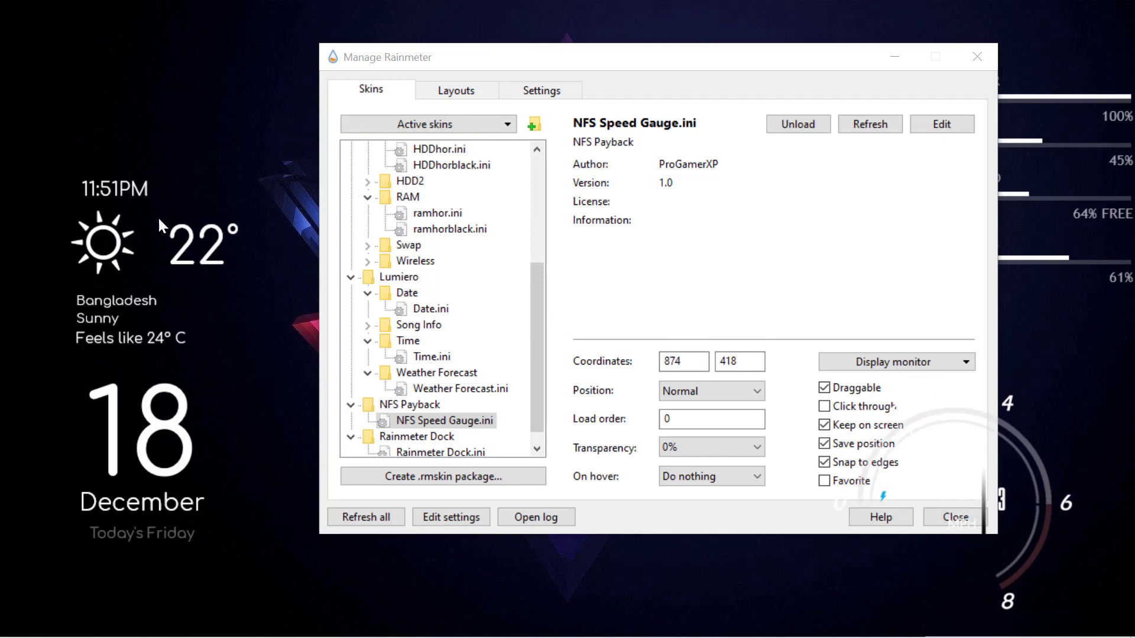
{"action": "left_click_drag", "start_coordinate": [147, 428], "coordinate": [135, 59]}
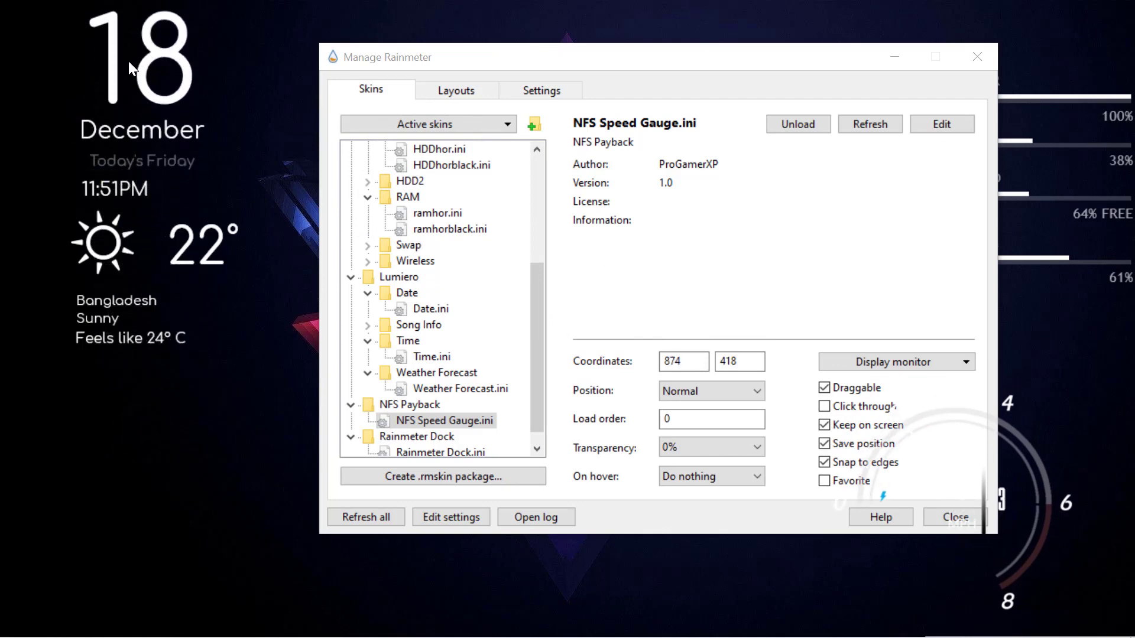
Set the speed gauge's position to On desktop and move it up to about 874, 348, below the RAM meter
{"action": "left_click", "coordinate": [140, 62]}
{"action": "left_click_drag", "start_coordinate": [820, 63], "coordinate": [699, 47]}
{"action": "left_click", "coordinate": [955, 481]}
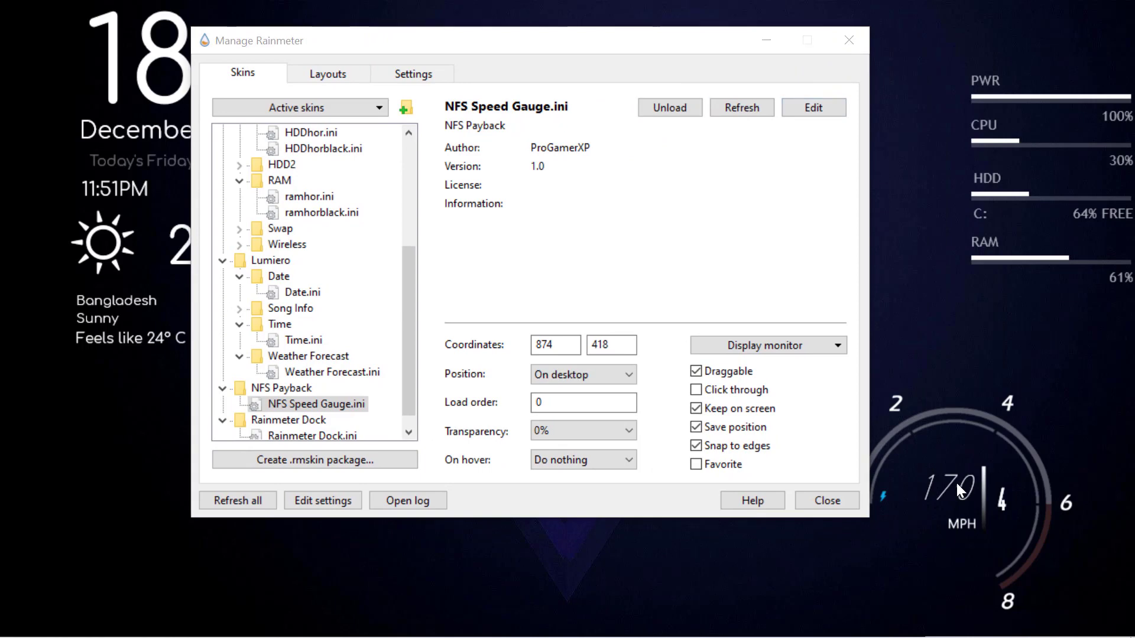
{"action": "left_click_drag", "start_coordinate": [917, 416], "coordinate": [975, 354]}
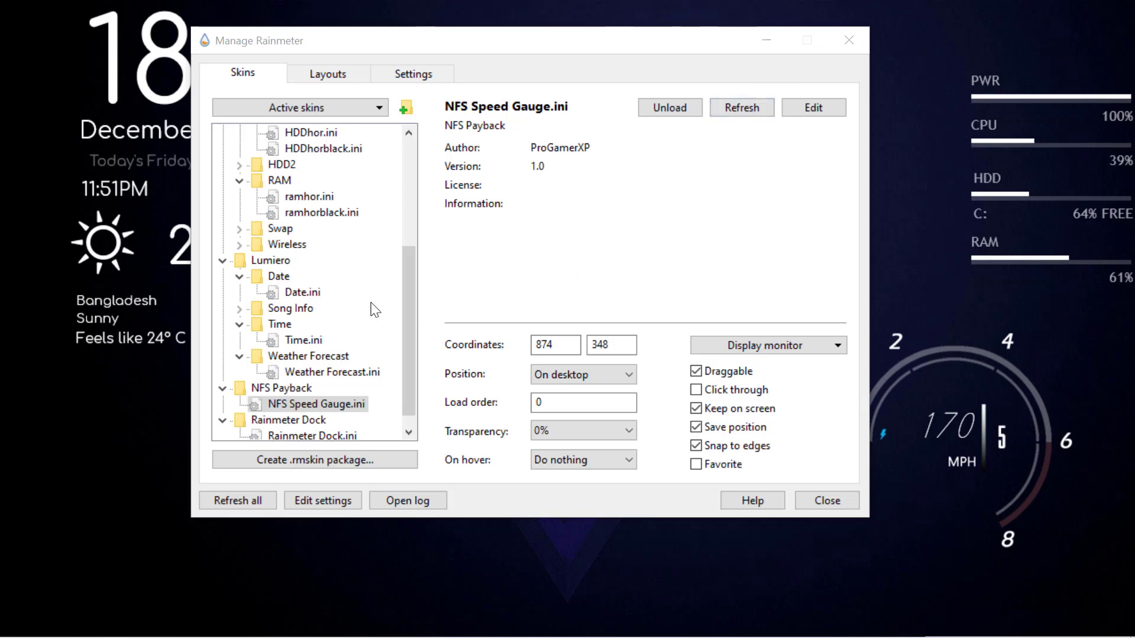
Load the Rainmeter Dock.ini skin and place the icon dock in the lower-left area of the desktop
{"action": "scroll", "coordinate": [354, 310], "scroll_direction": "down", "scroll_amount": 1}
{"action": "left_click", "coordinate": [220, 406]}
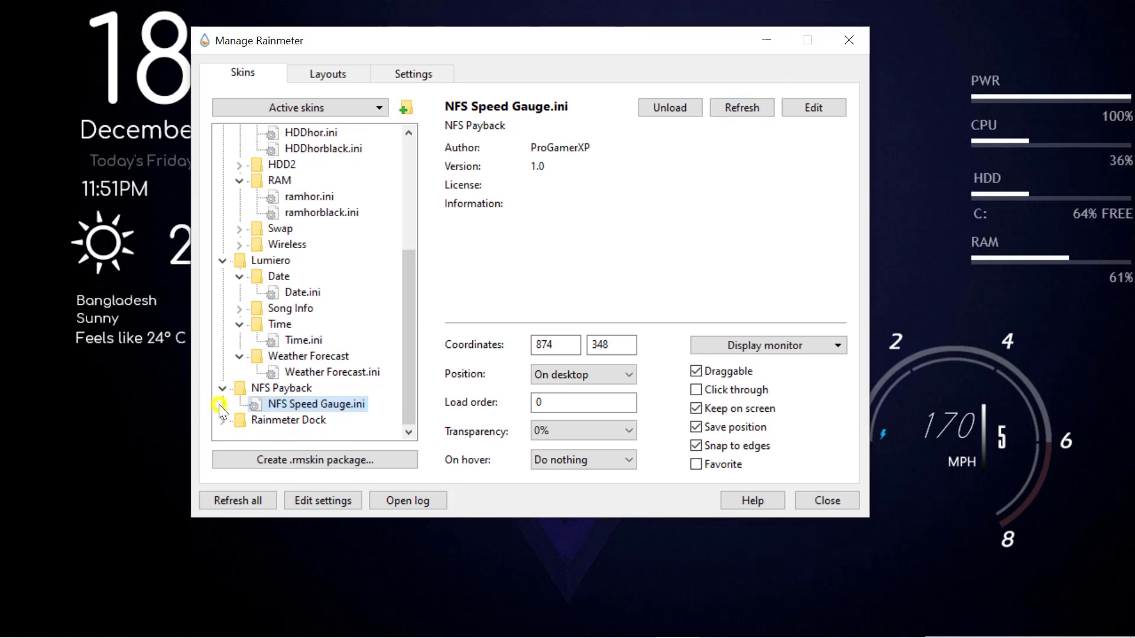
{"action": "left_click", "coordinate": [220, 420]}
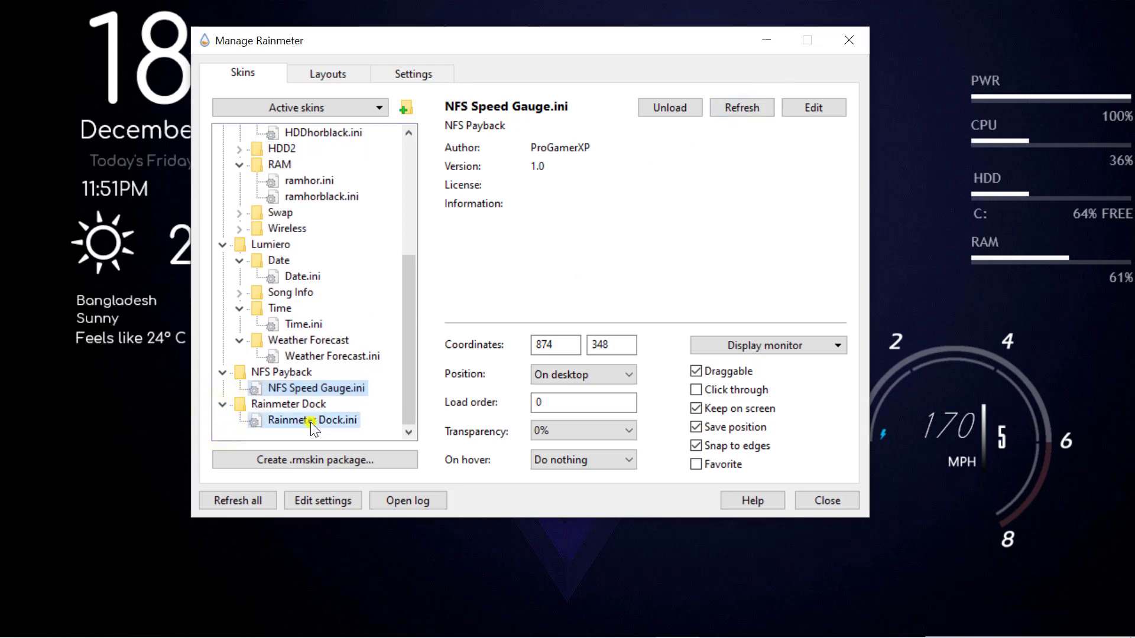
{"action": "left_click", "coordinate": [310, 421]}
{"action": "left_click", "coordinate": [672, 112]}
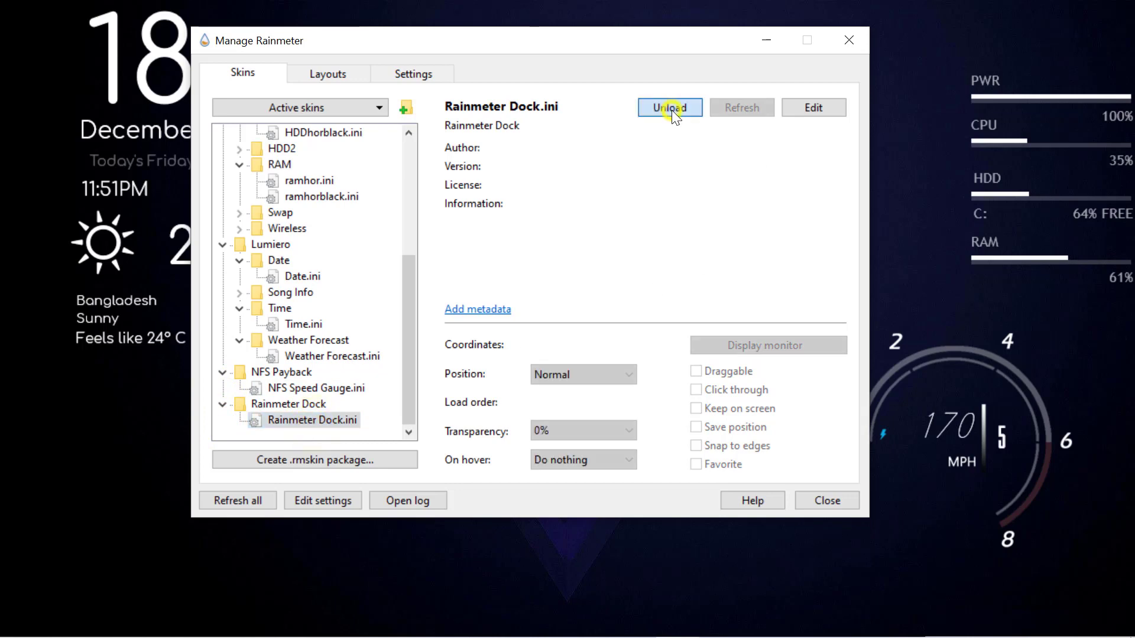
{"action": "left_click", "coordinate": [768, 40]}
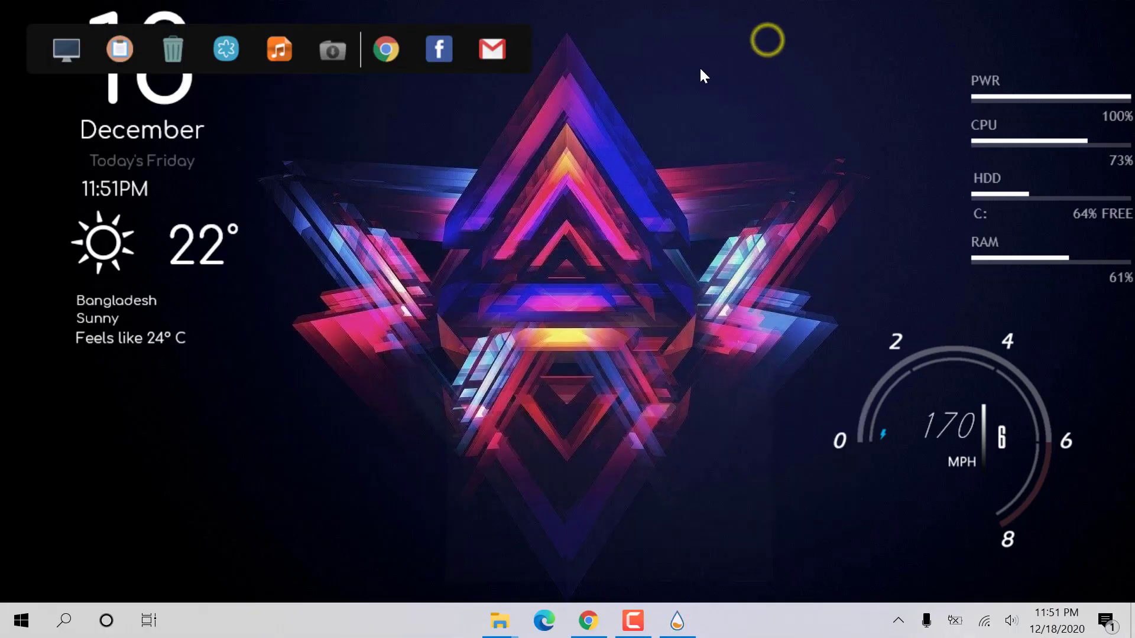
{"action": "left_click_drag", "start_coordinate": [405, 30], "coordinate": [421, 554]}
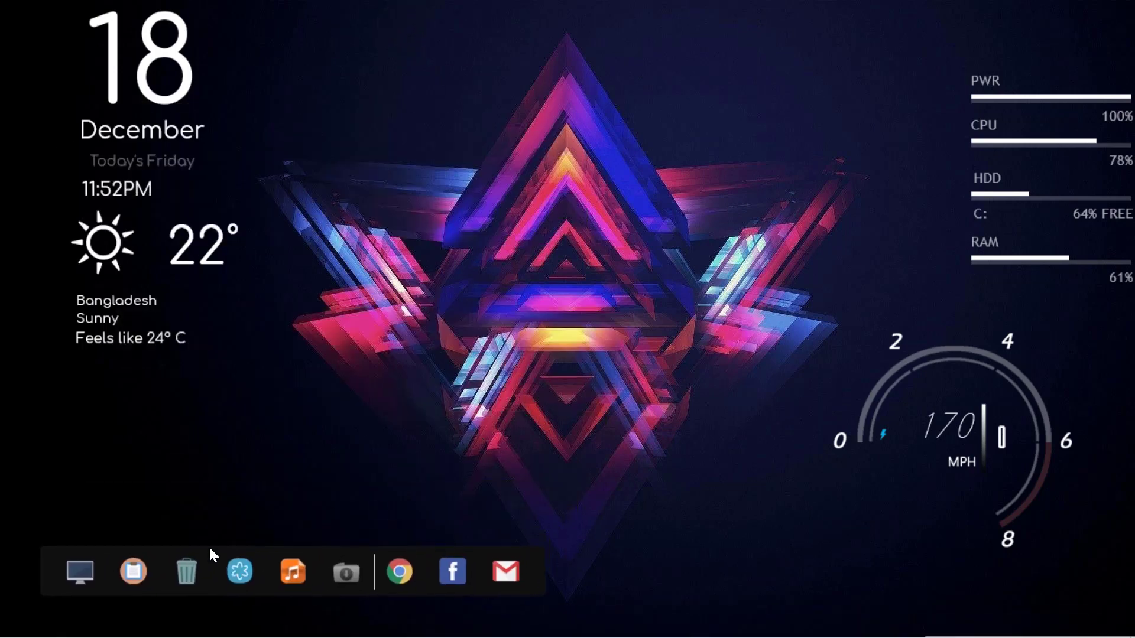